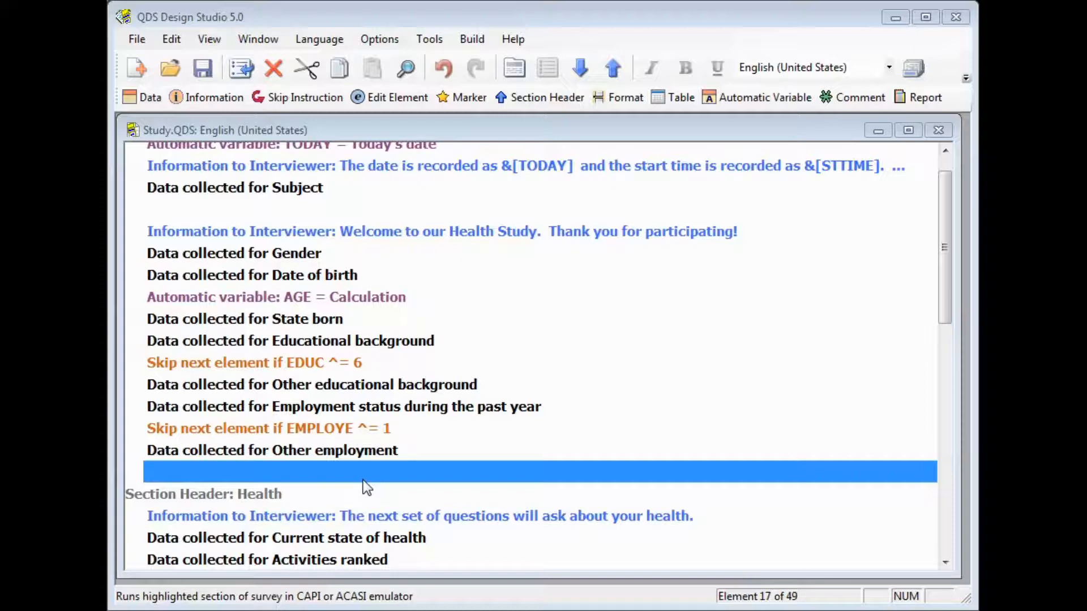
Run a preview of only the "Data collected for Current state of health" element in the Health section.
key("Down")
key("Down")
key("Down")
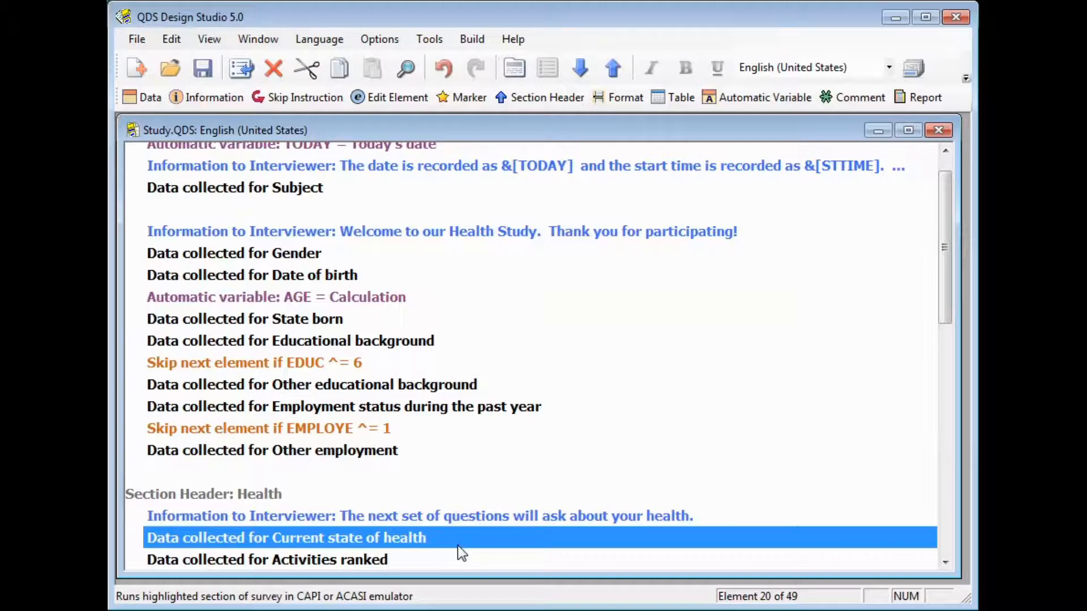
left_click(430, 39)
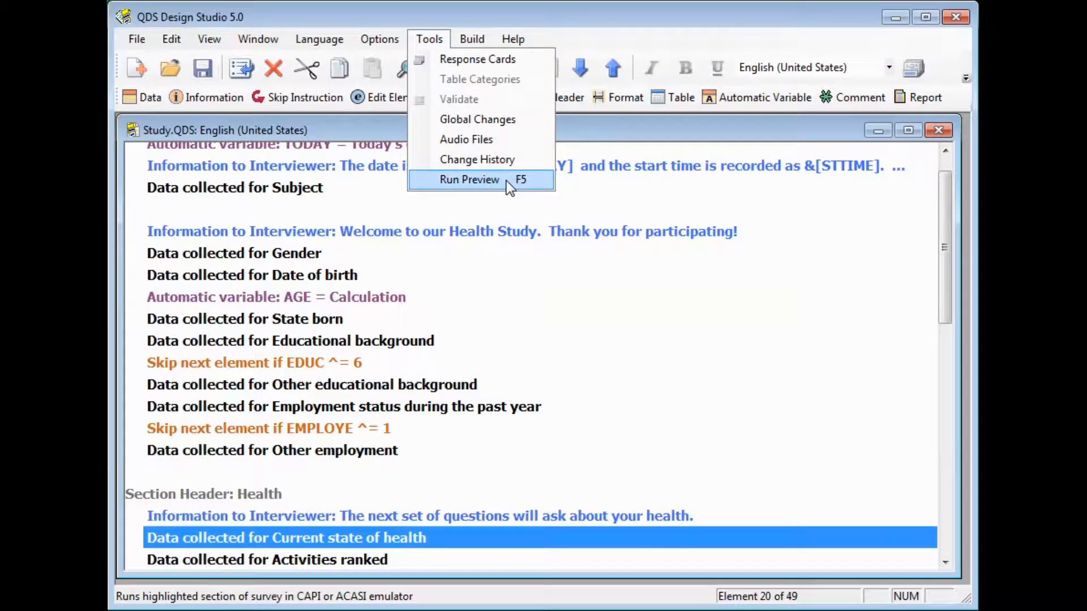
left_click(536, 180)
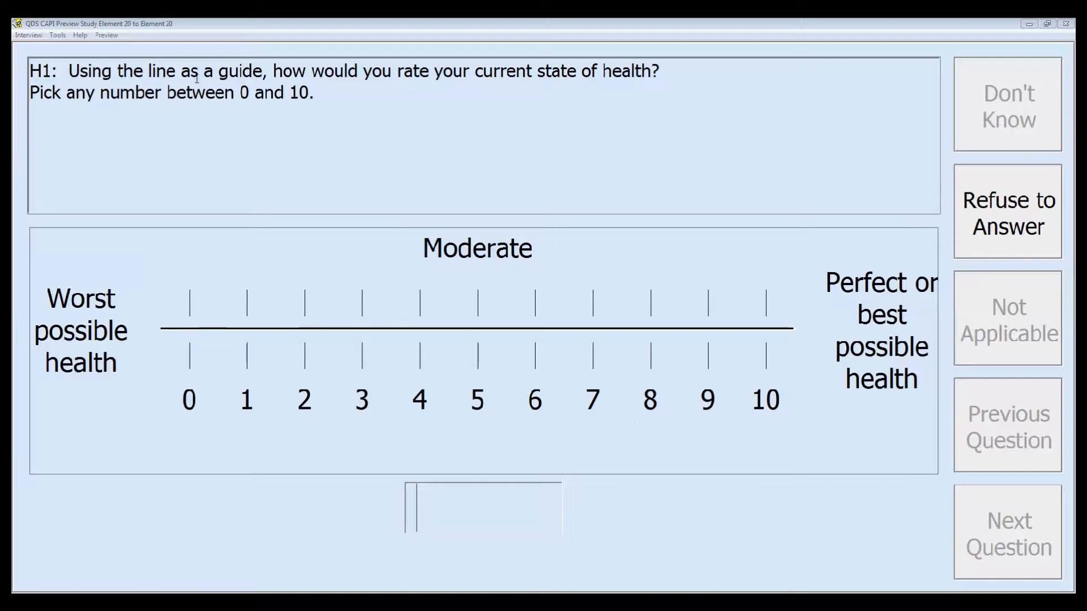
Exit the preview of the health rating question and confirm terminating the interview.
left_click(102, 35)
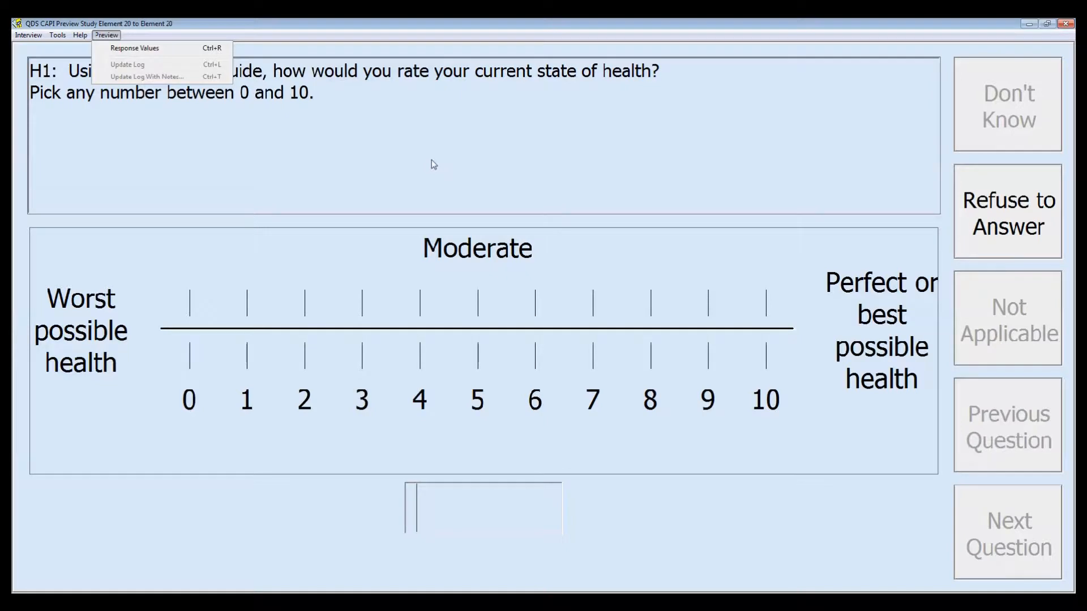
key("Escape")
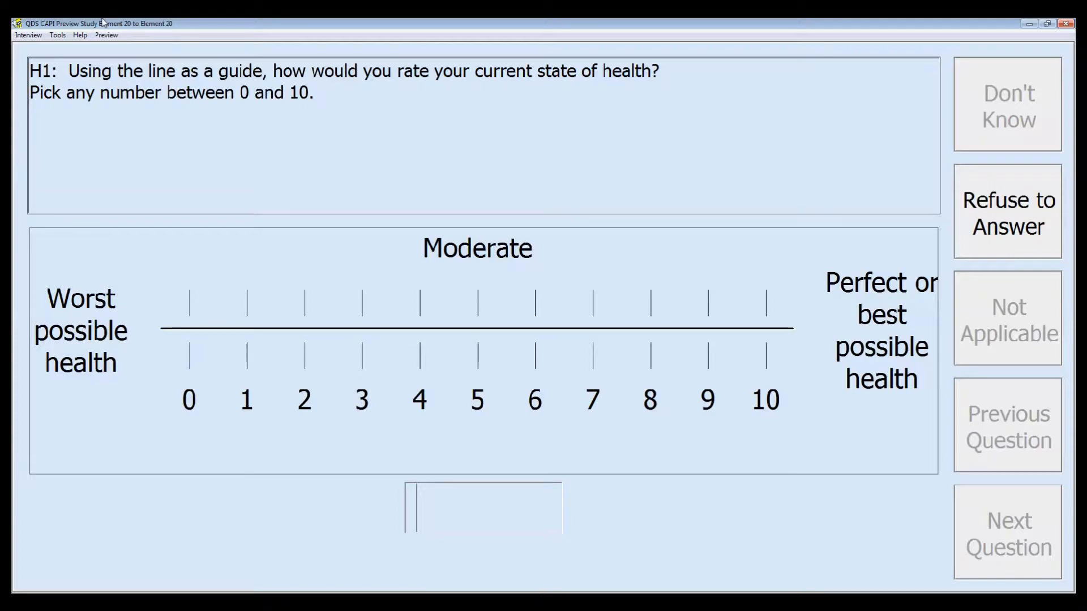
left_click(27, 35)
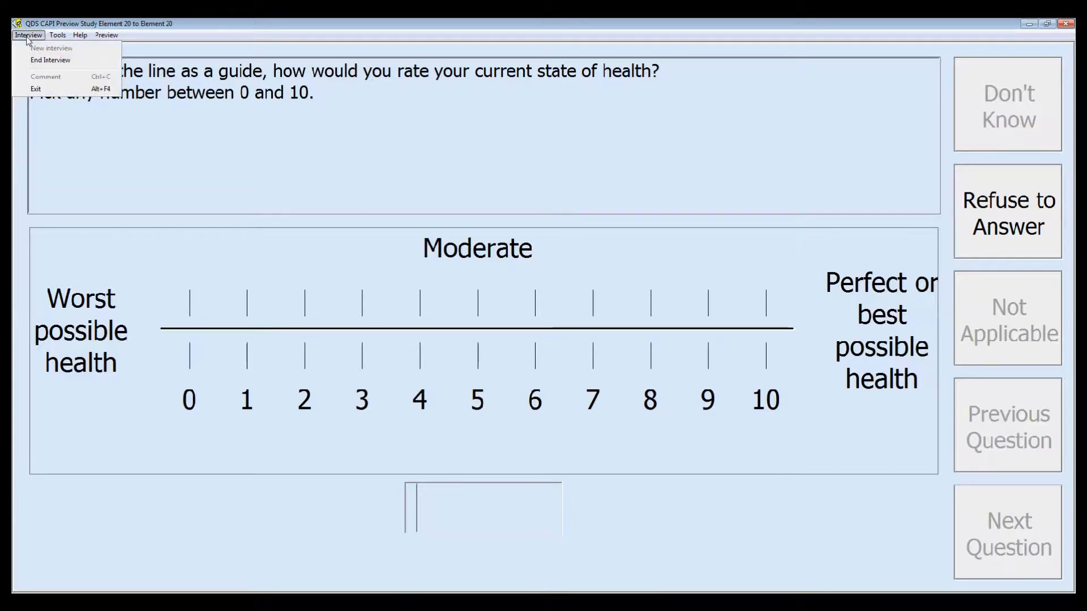
left_click(50, 91)
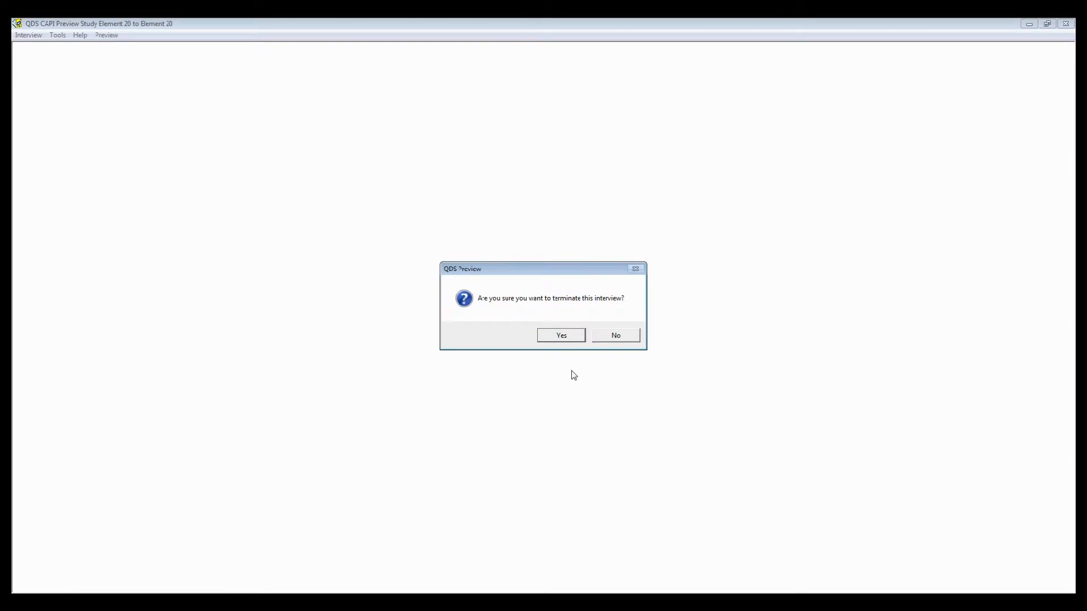
left_click(574, 337)
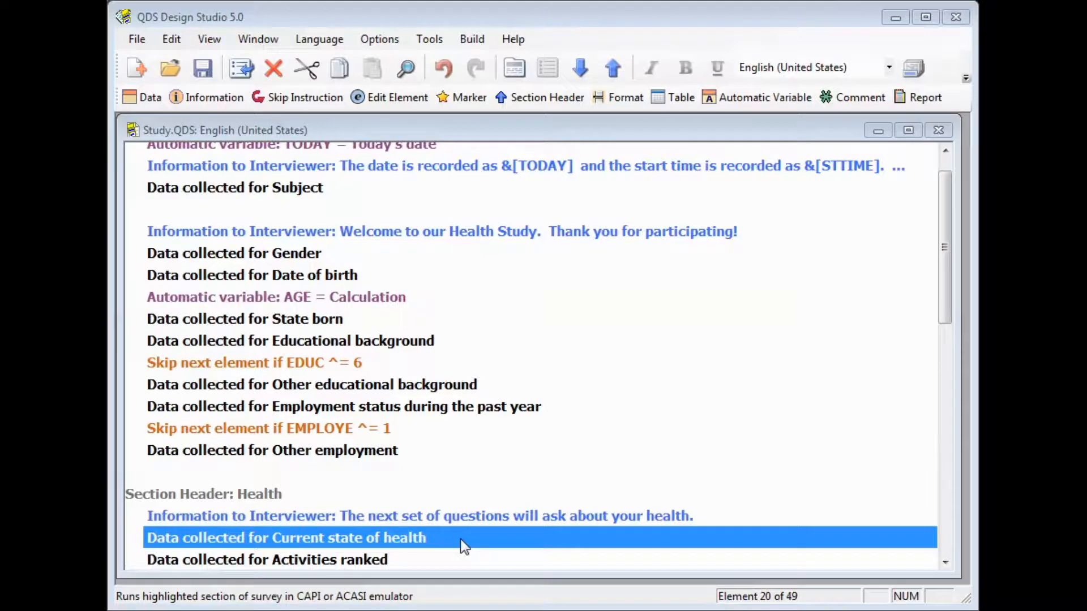
Enable the vertical scale in the response set of the Current state of health element and preview that element again.
double_click(460, 539)
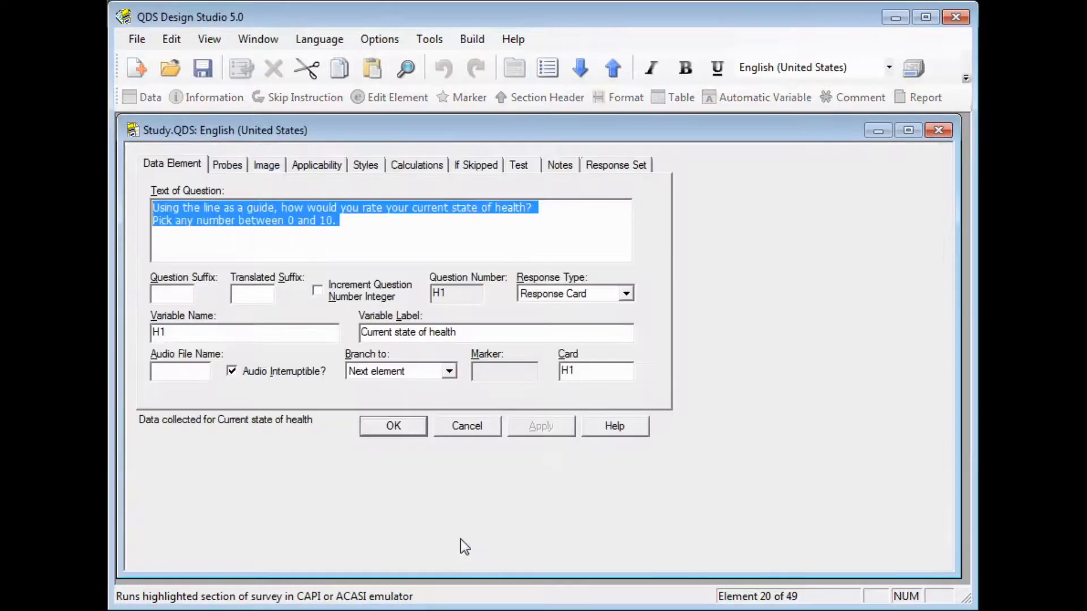
left_click(628, 169)
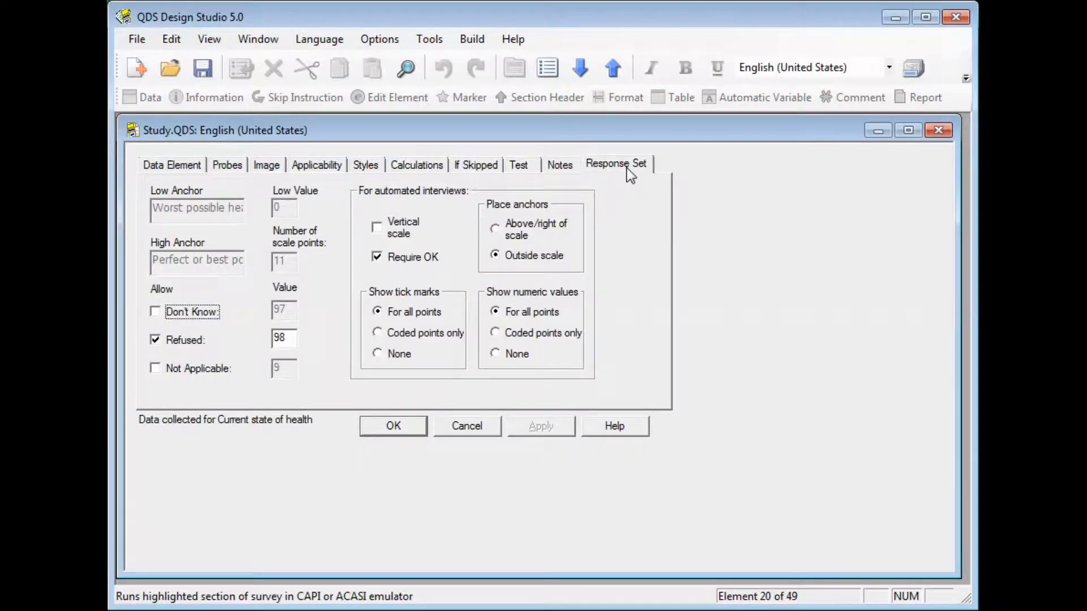
left_click(377, 230)
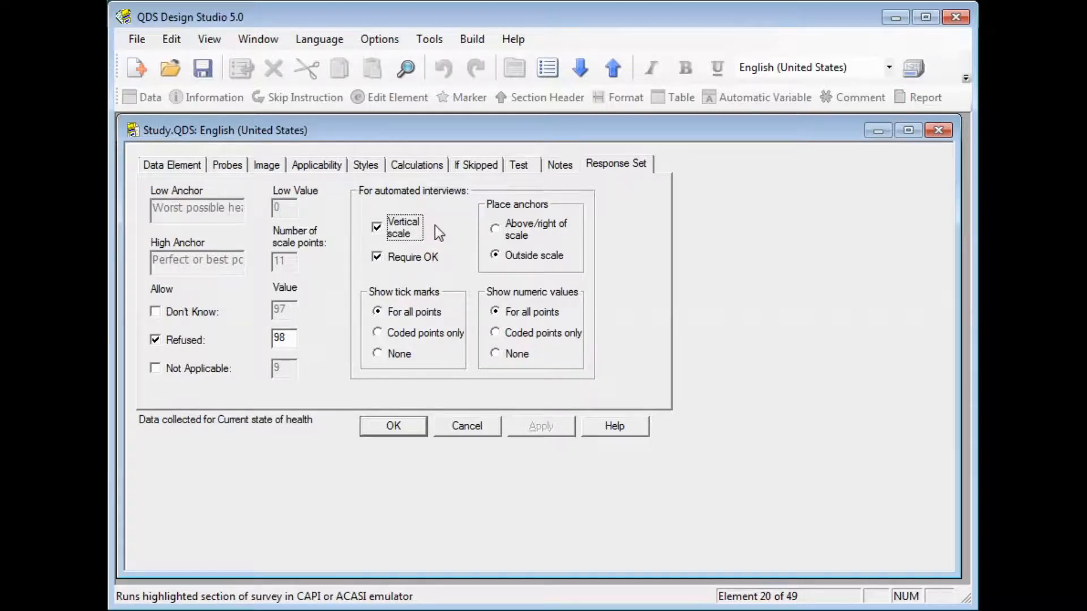
left_click(382, 423)
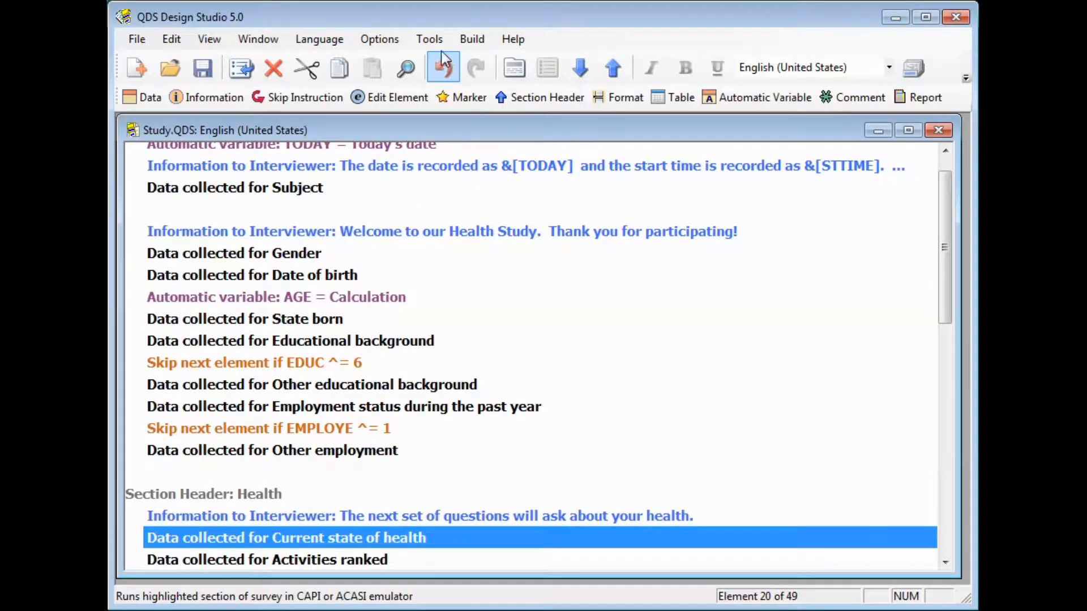
left_click(430, 39)
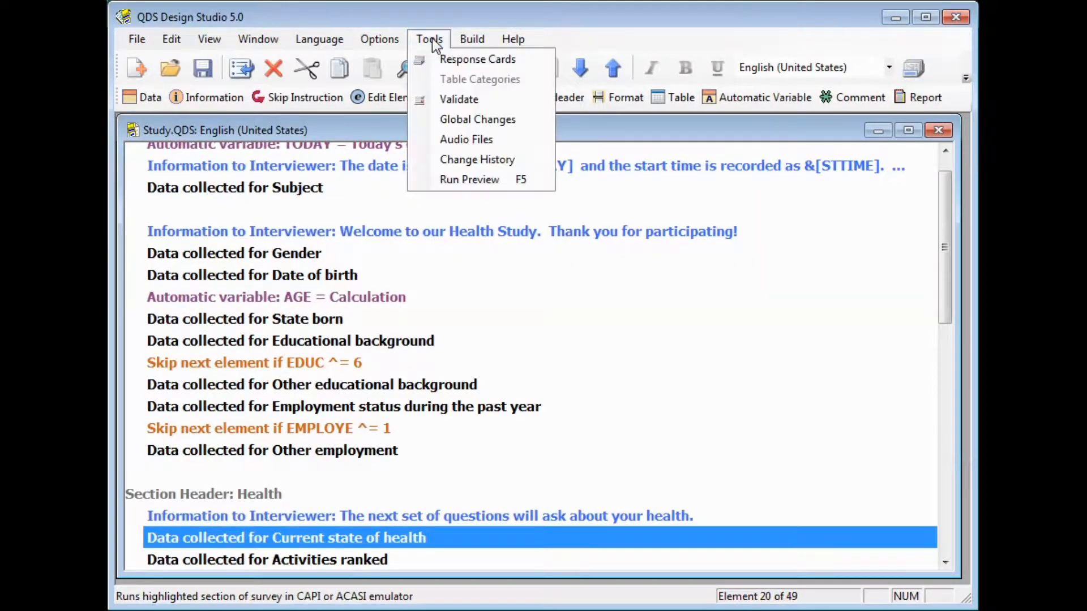
left_click(541, 183)
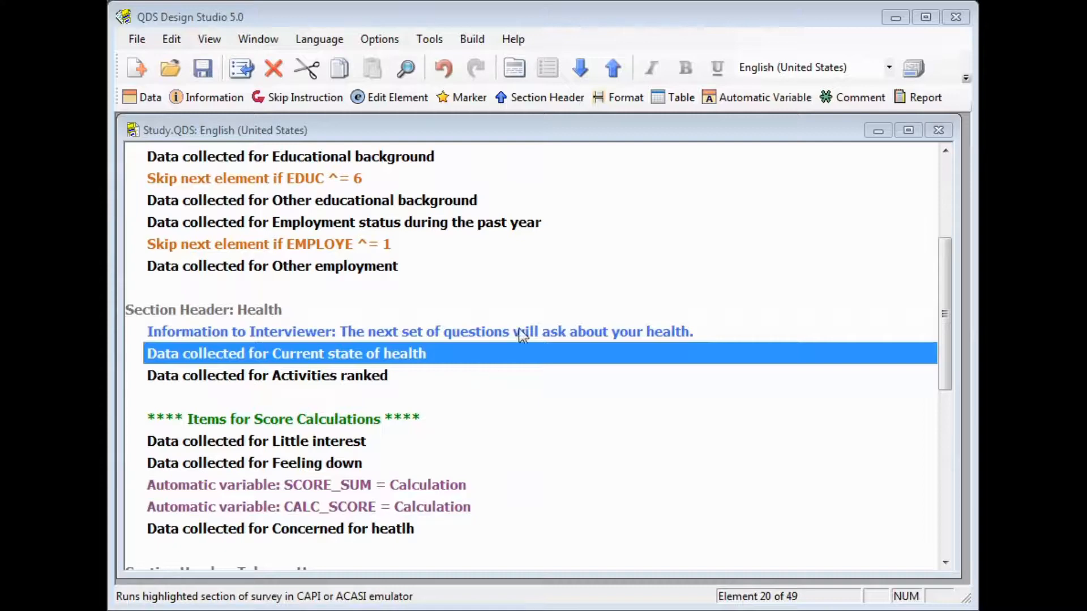
Run a preview of the whole Tobacco Use section, from its section header through Marker END_CIG.
left_click(948, 325)
left_click_drag(948, 324, 922, 434)
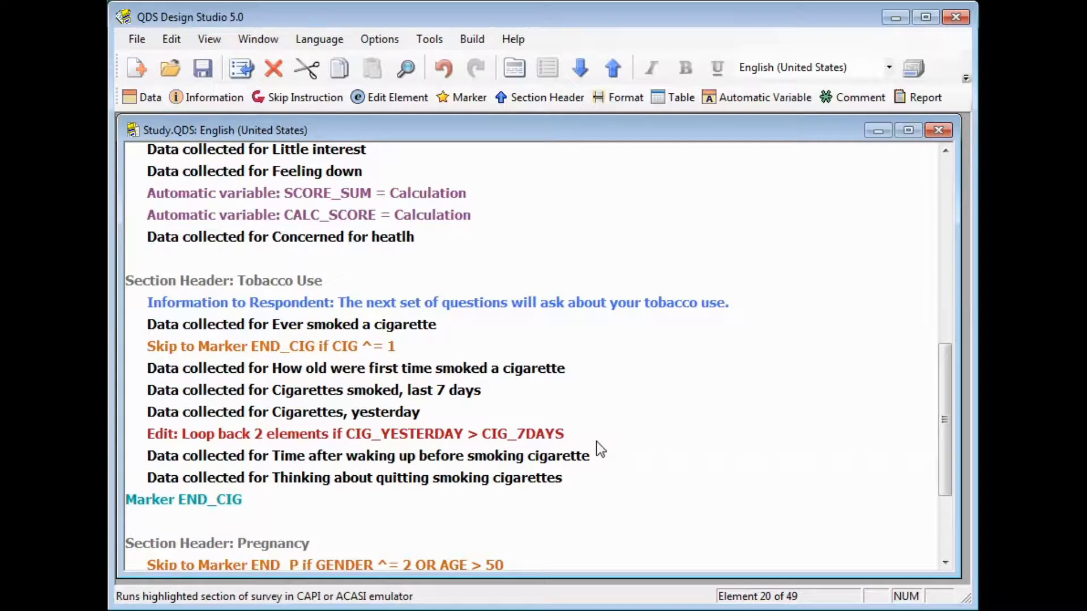
left_click(344, 279)
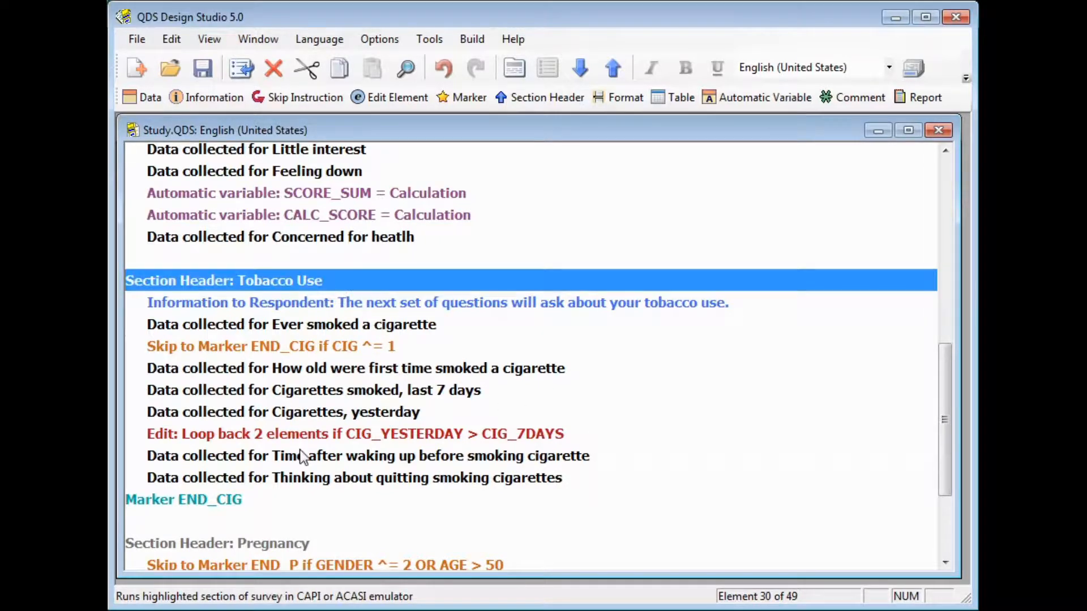
left_click(289, 494, "shift")
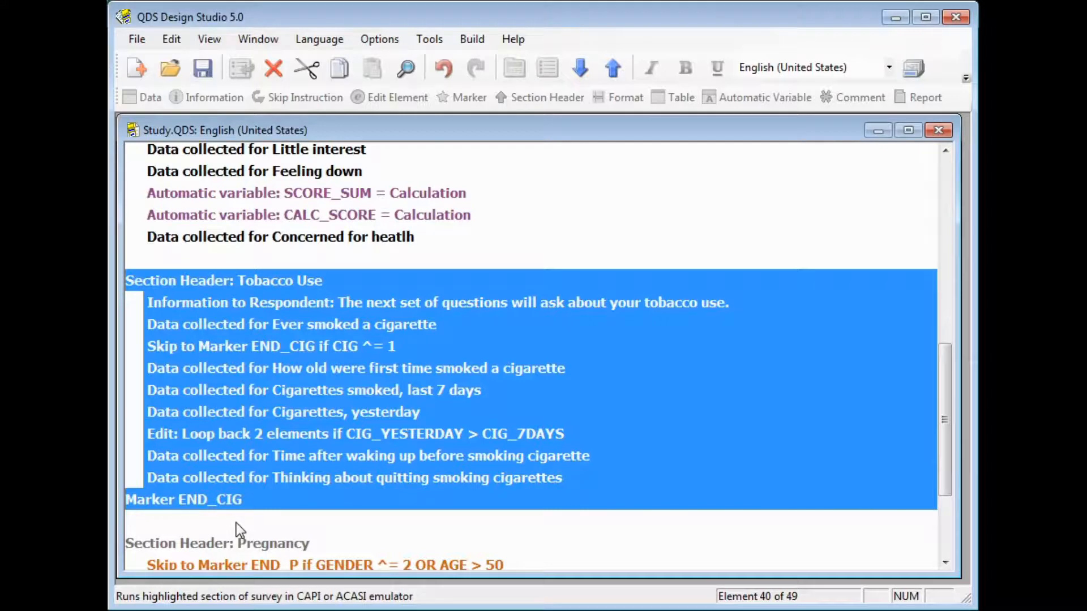
left_click(440, 43)
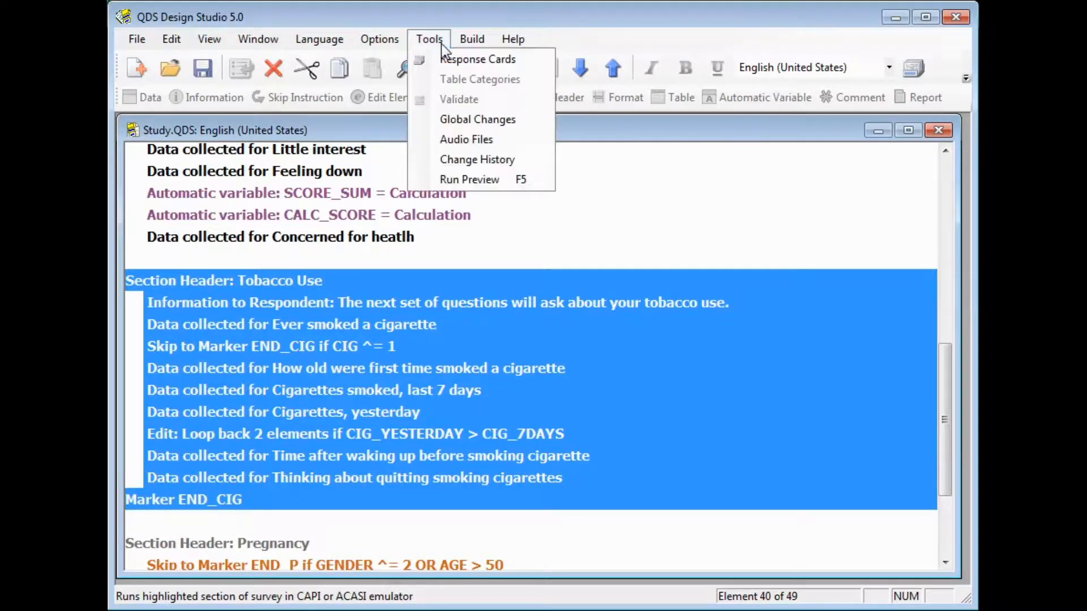
left_click(505, 180)
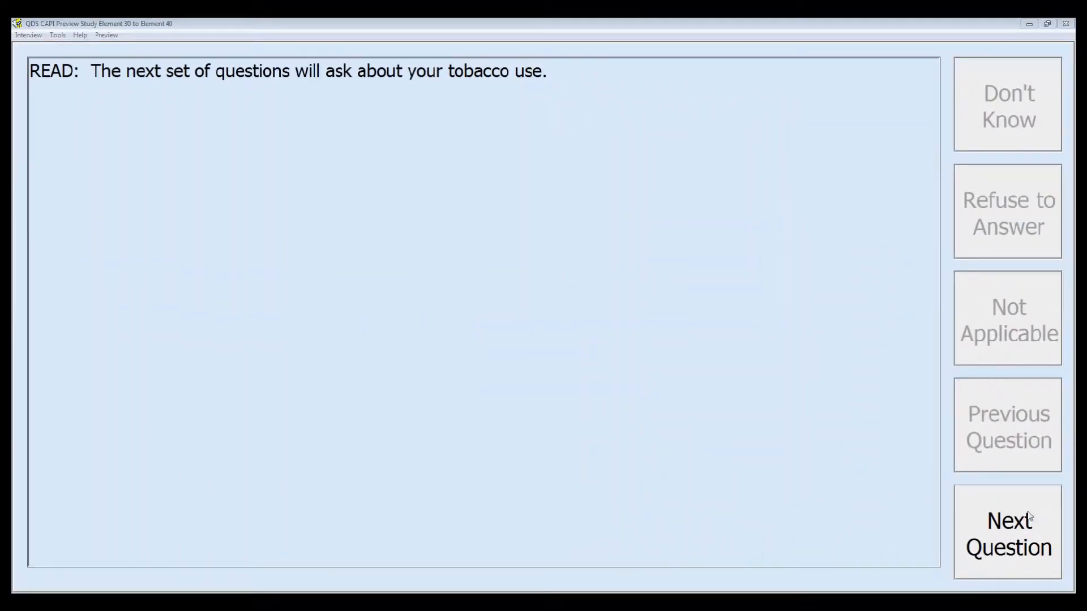
Answer Yes to ever having smoked, 15 for the age at first cigarette and 6 for cigarettes in the past 7 days.
left_click(986, 511)
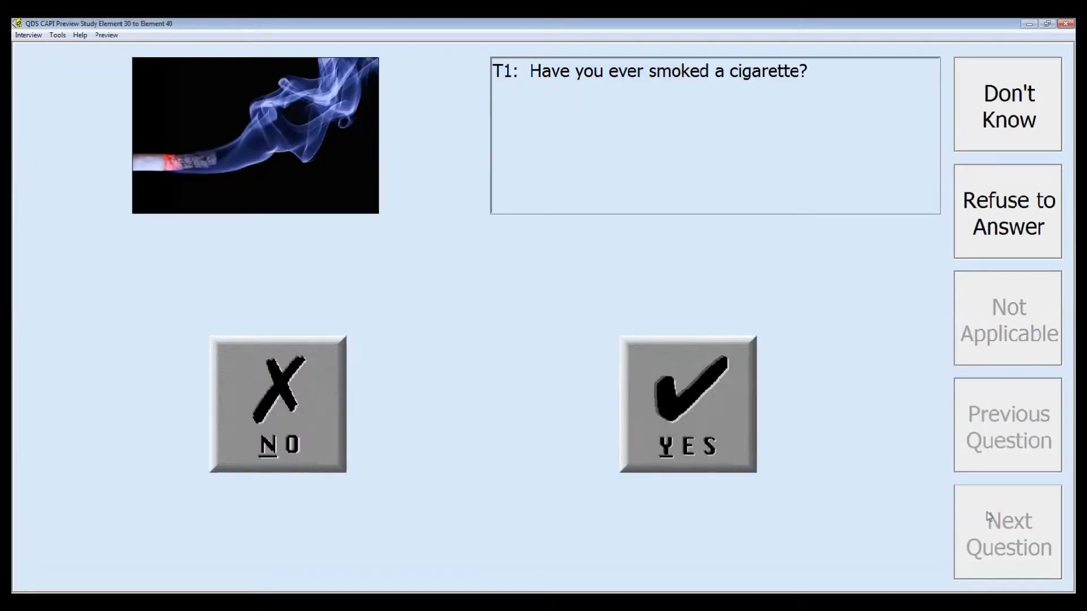
left_click(689, 429)
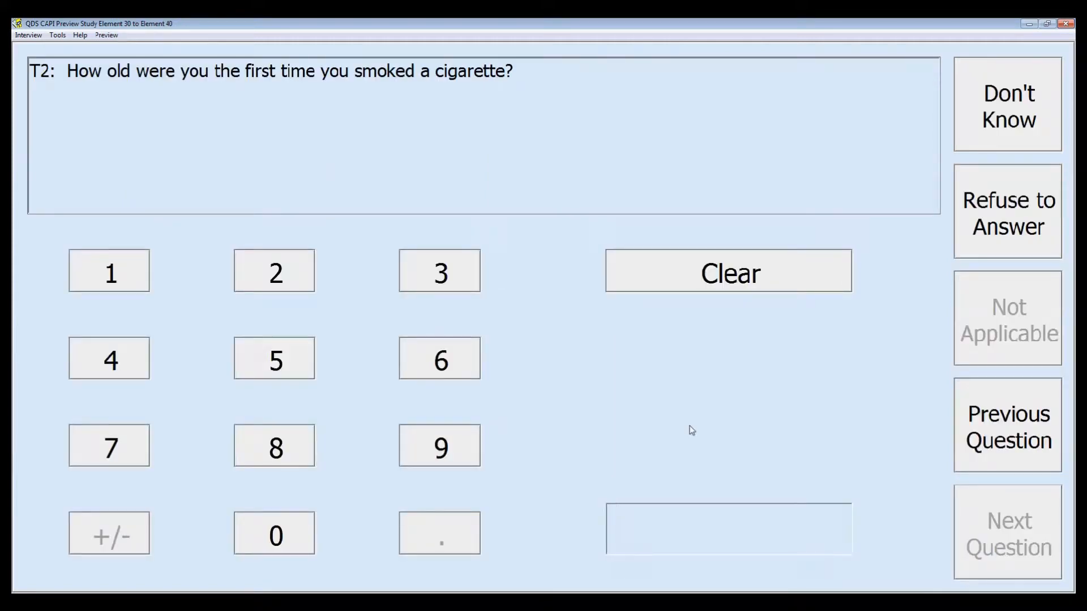
type("15")
key("Return")
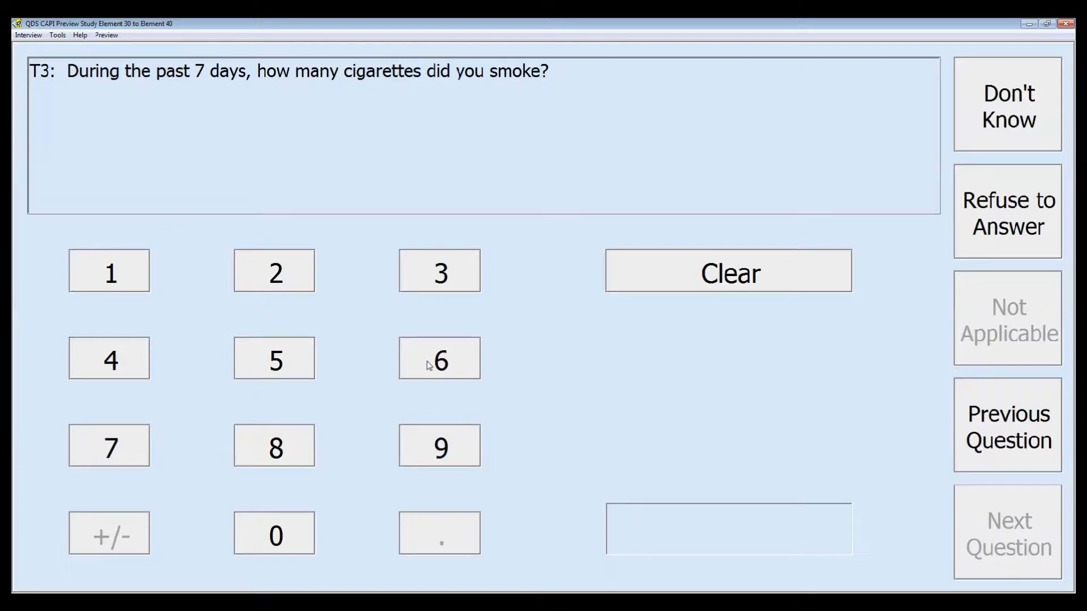
left_click(428, 365)
key("Return")
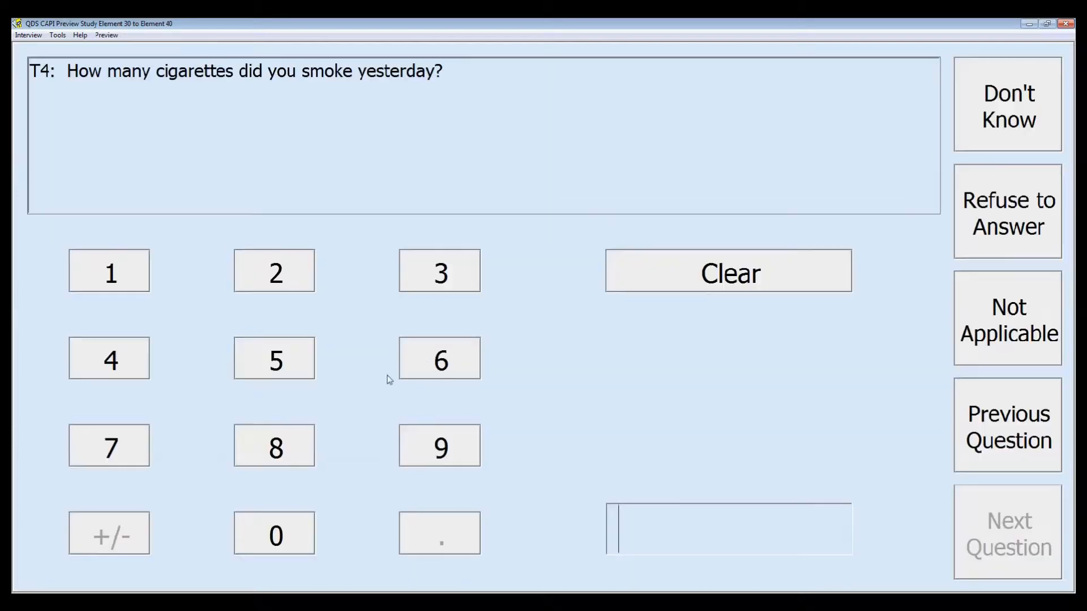
Submit 8 for cigarettes smoked yesterday to test the edit check, and acknowledge the correction message.
left_click(298, 451)
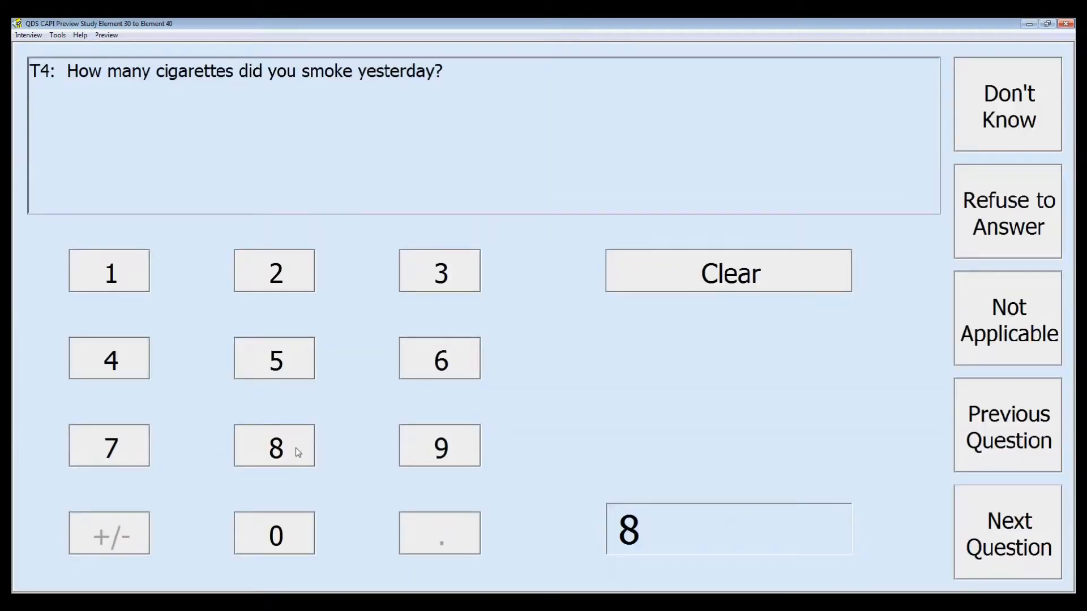
key("Return")
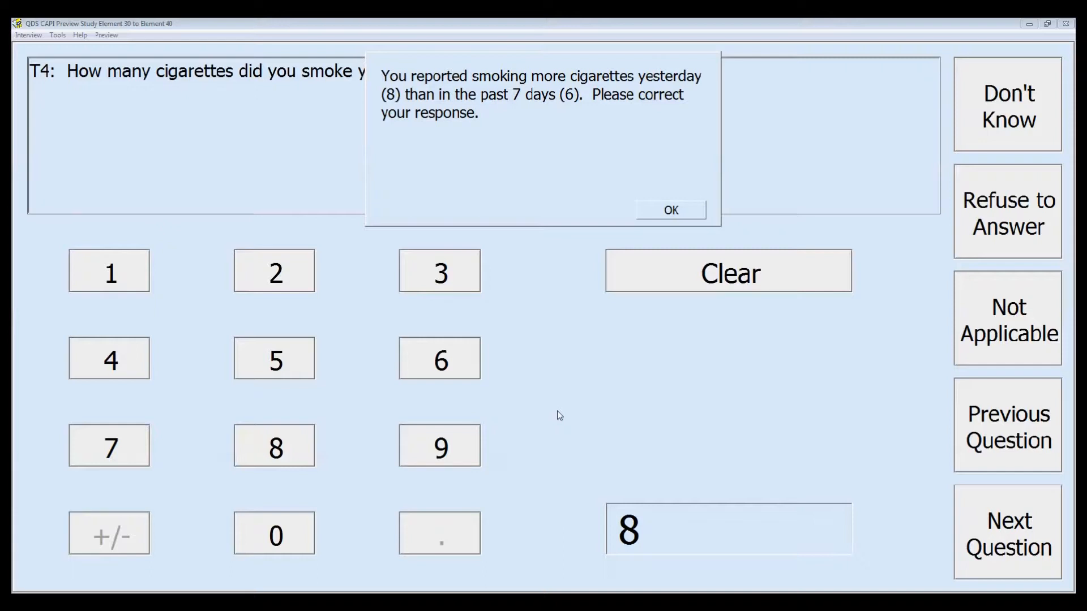
left_click(677, 212)
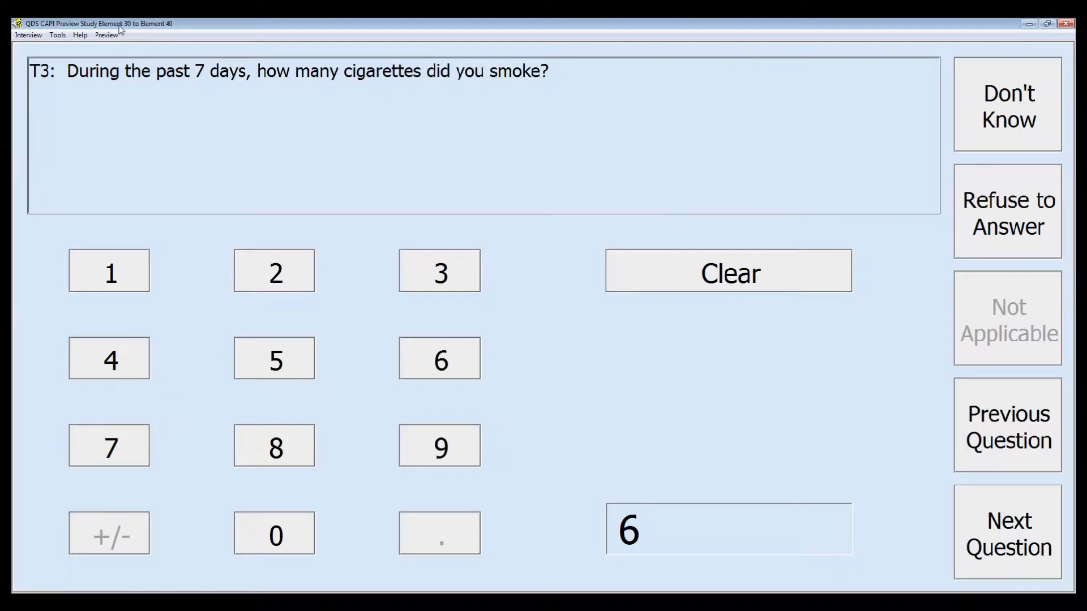
Open the preview's response values, select the Current state of health row and widen the Display column.
left_click(107, 35)
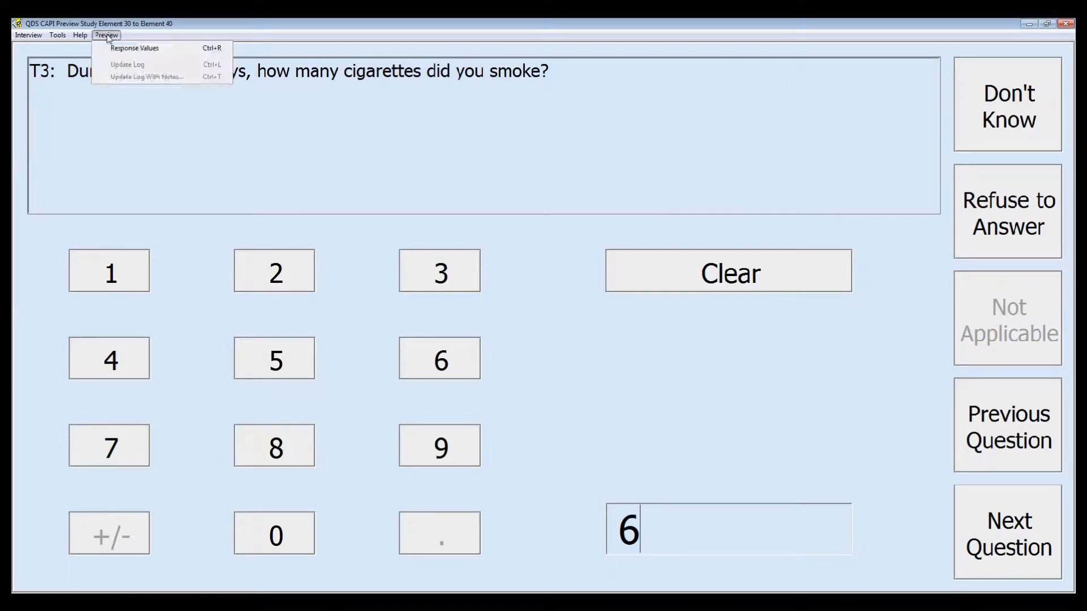
left_click(148, 50)
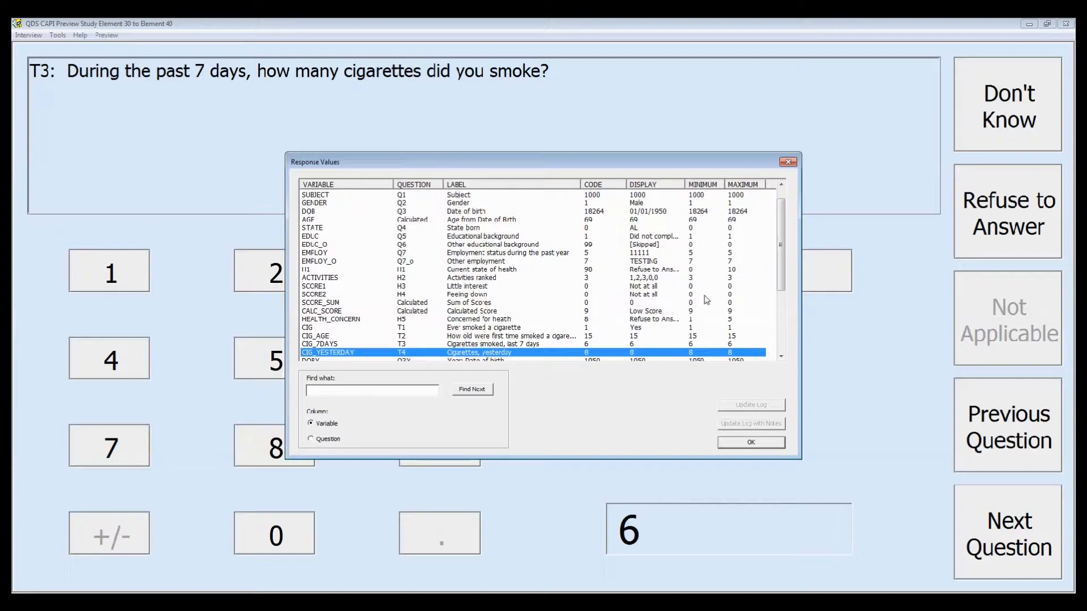
left_click(742, 269)
left_click_drag(685, 185, 698, 184)
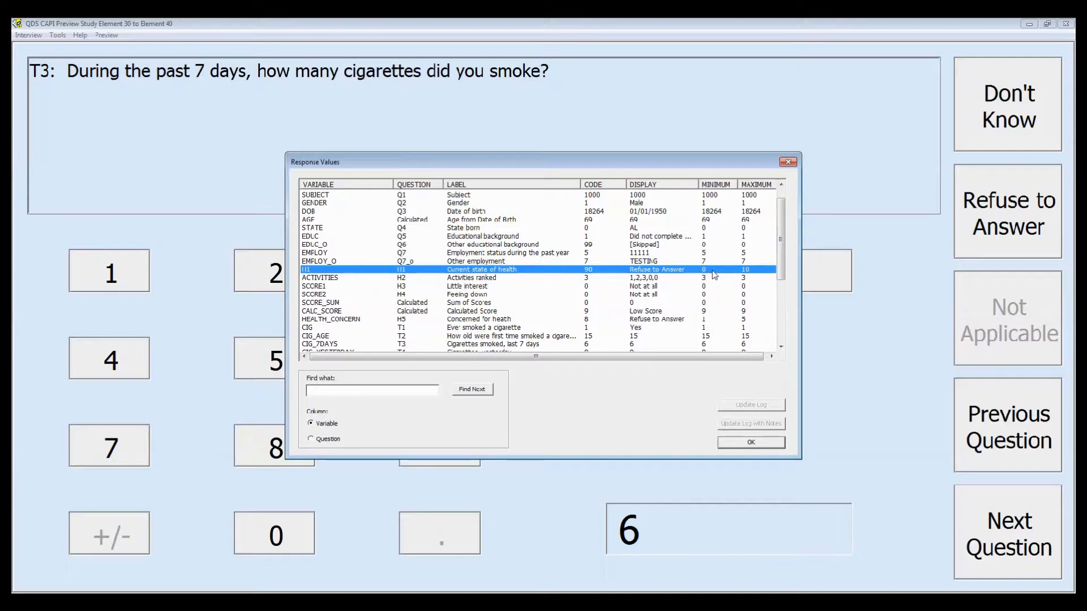
Examine the response values one by one from Other employment back up to State born.
left_click(641, 262)
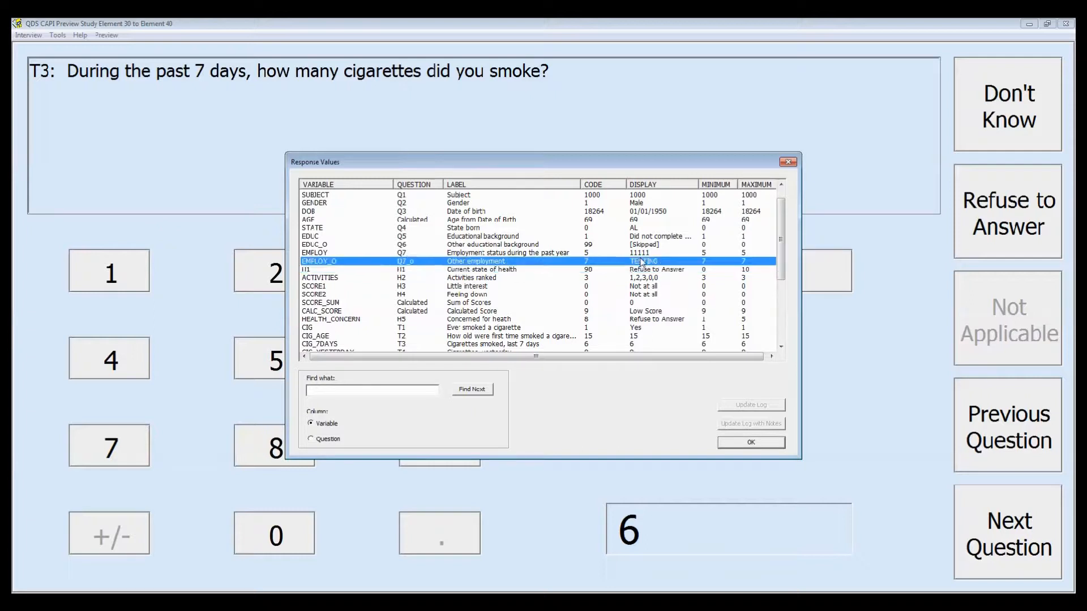
key("Up")
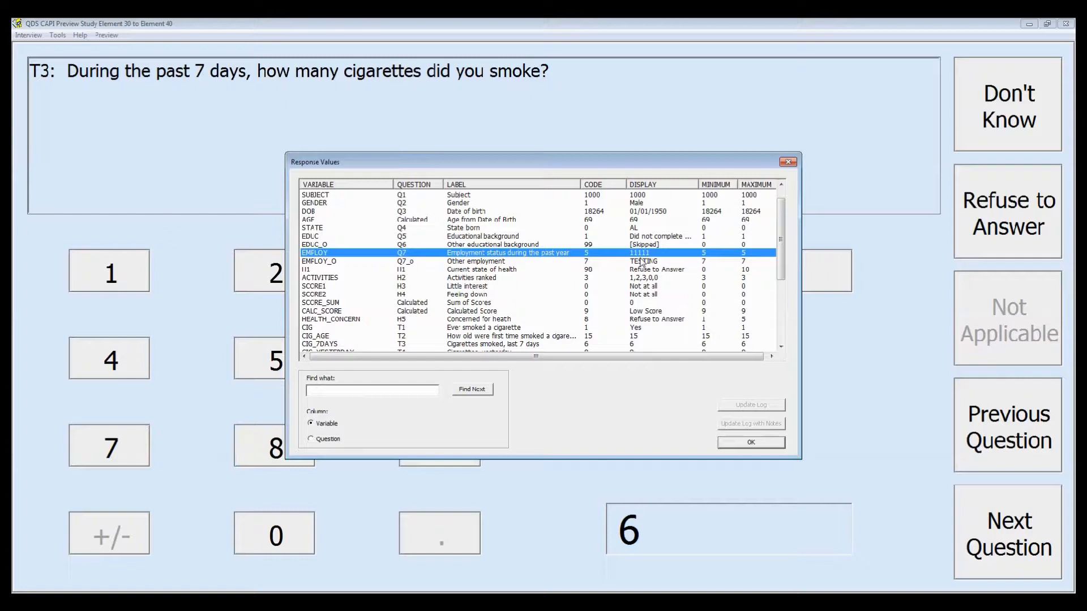
key("Up")
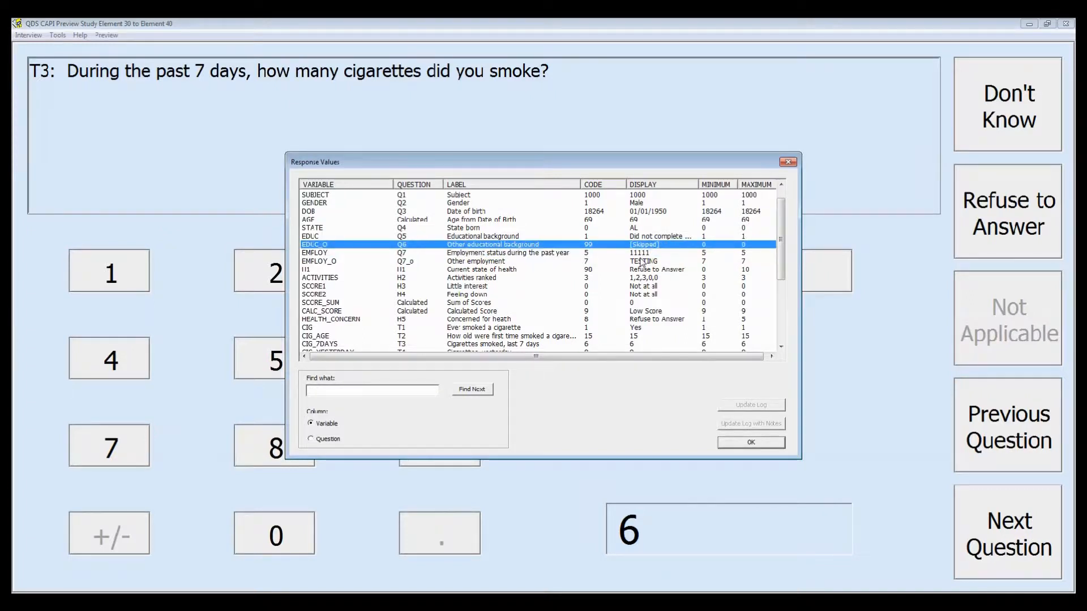
key("Up")
key("Up")
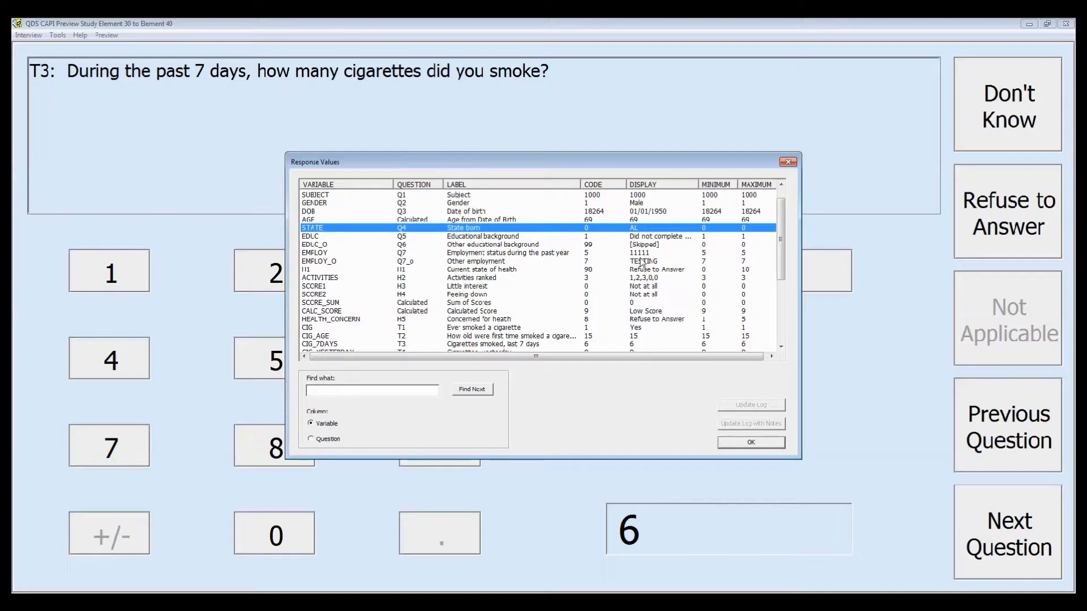
Search the response values by variable name for AGE.
left_click(356, 393)
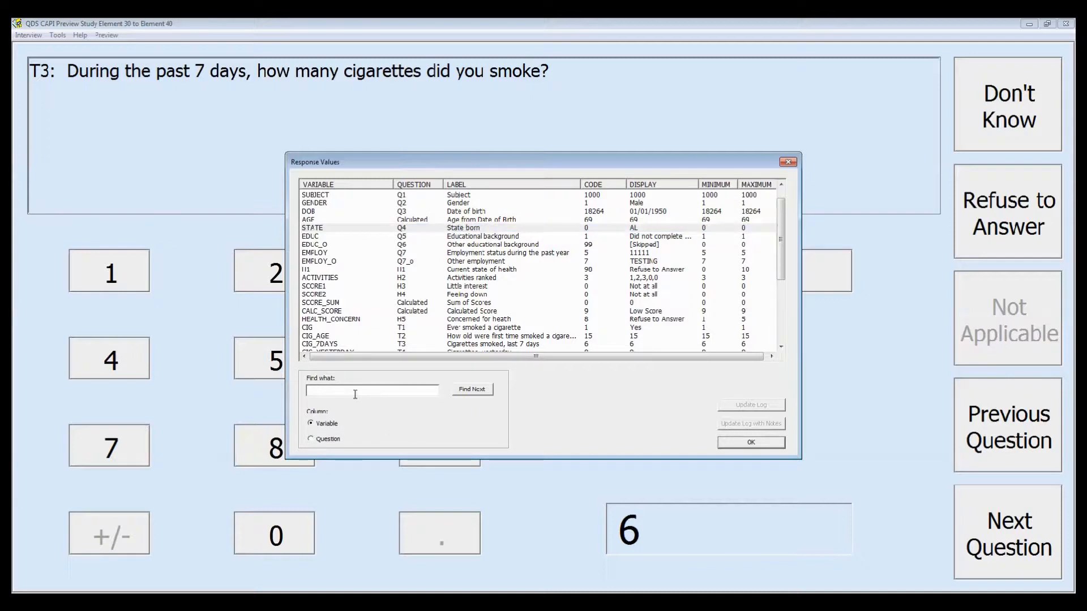
type("AG")
left_click(473, 390)
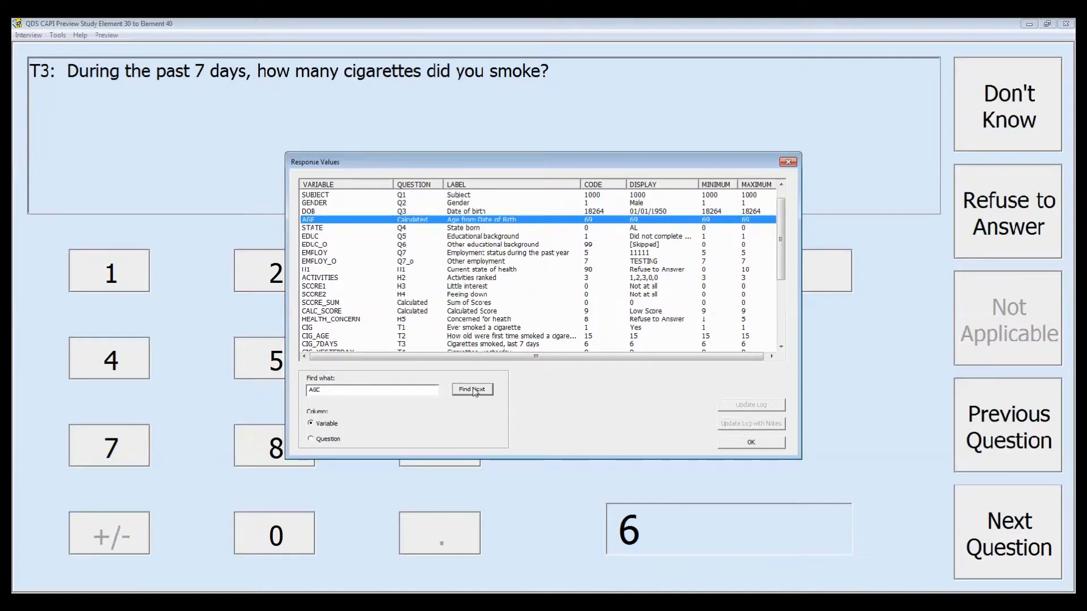
Find the next variable matching AGE in the response values, and close the list.
left_click(473, 390)
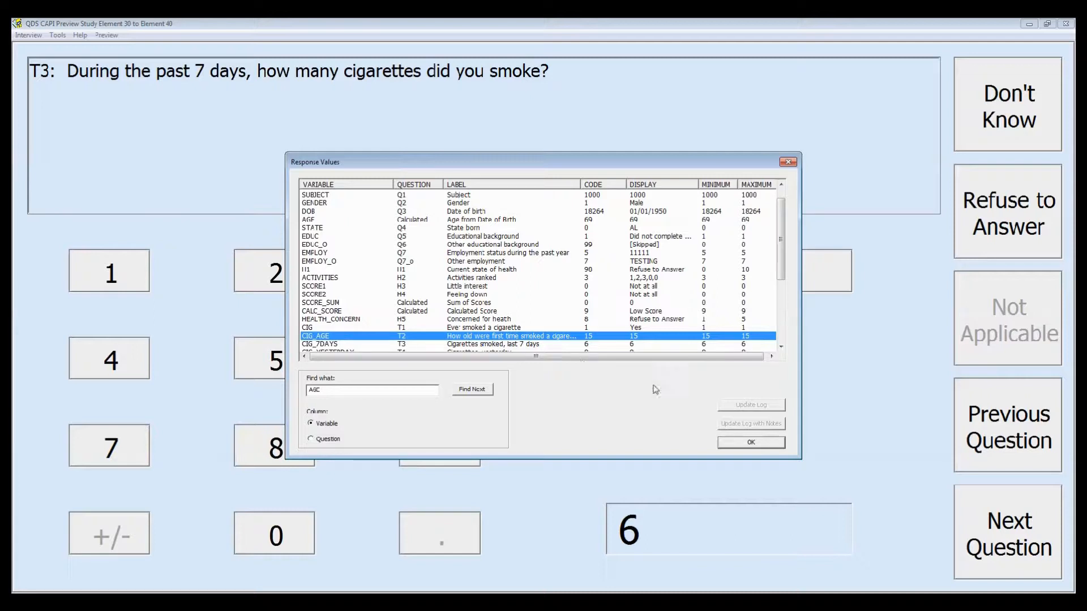
left_click(766, 444)
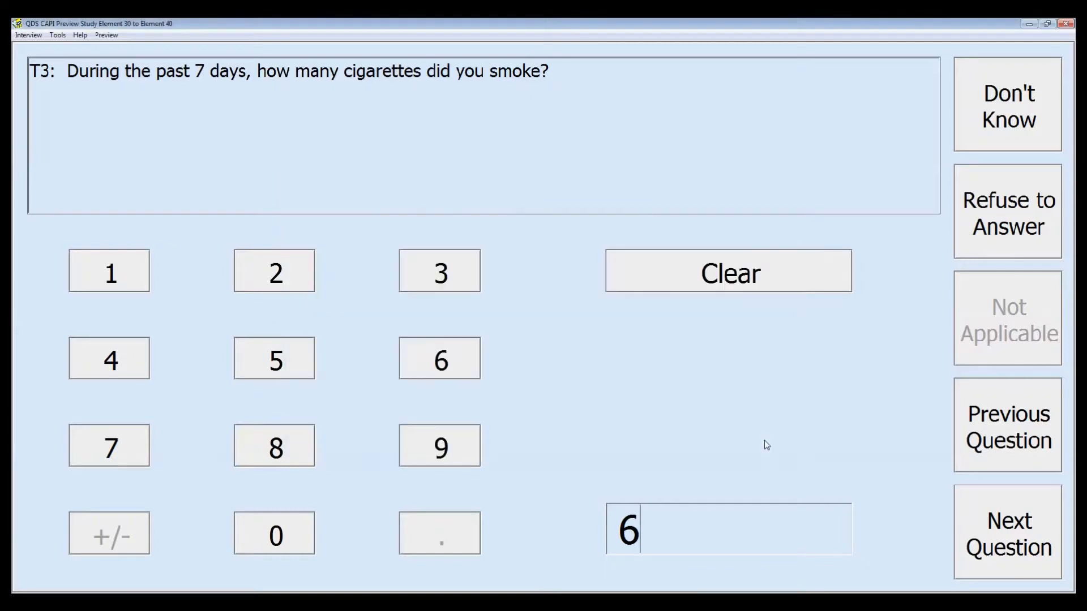
Return to question T1 about ever smoking a cigarette and answer No to test the skip pattern.
left_click(985, 422)
left_click(985, 422)
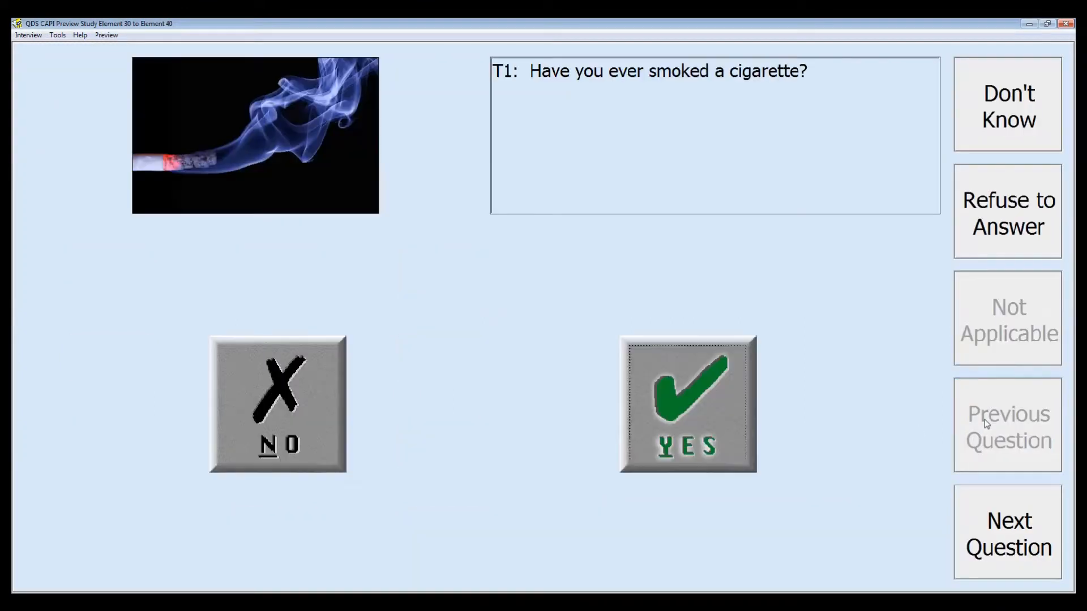
left_click(297, 426)
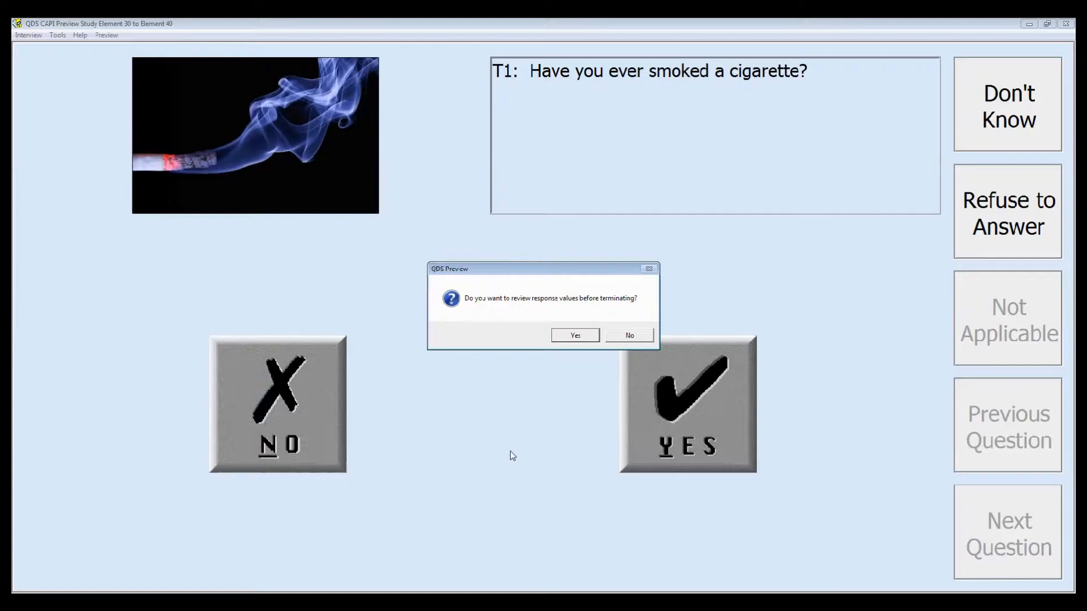
Review the response values before terminating the preview, examining the rows from CIG through CIG_QUIT.
left_click(575, 335)
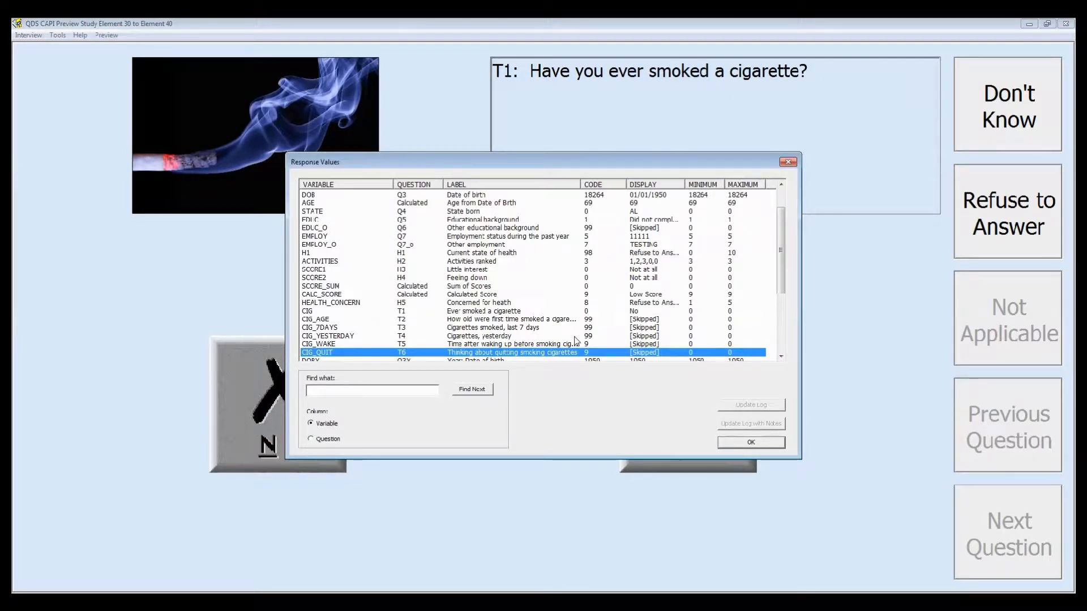
left_click(666, 313)
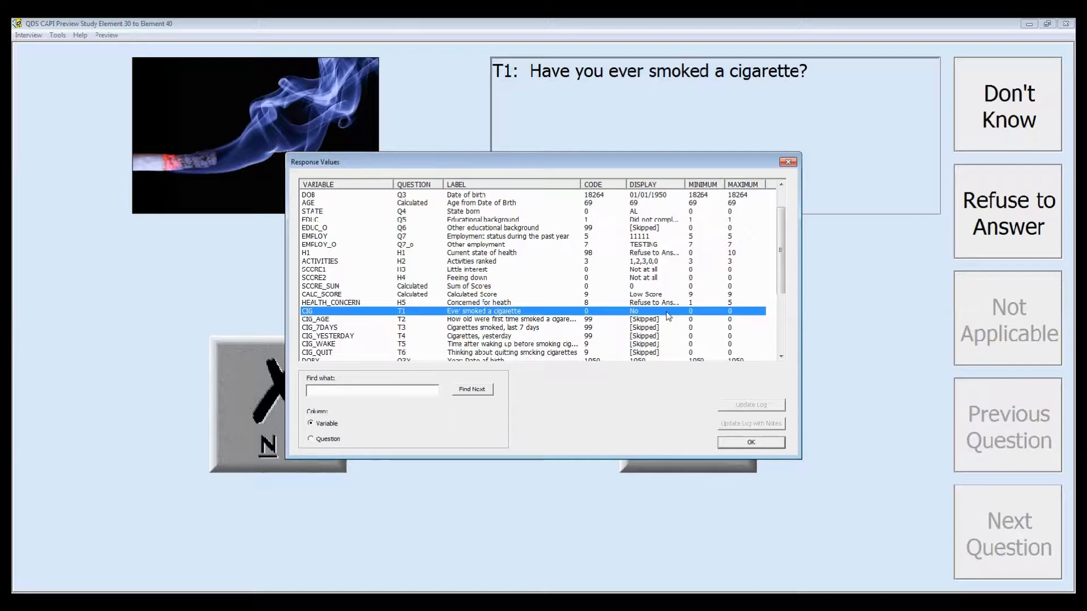
key("Down")
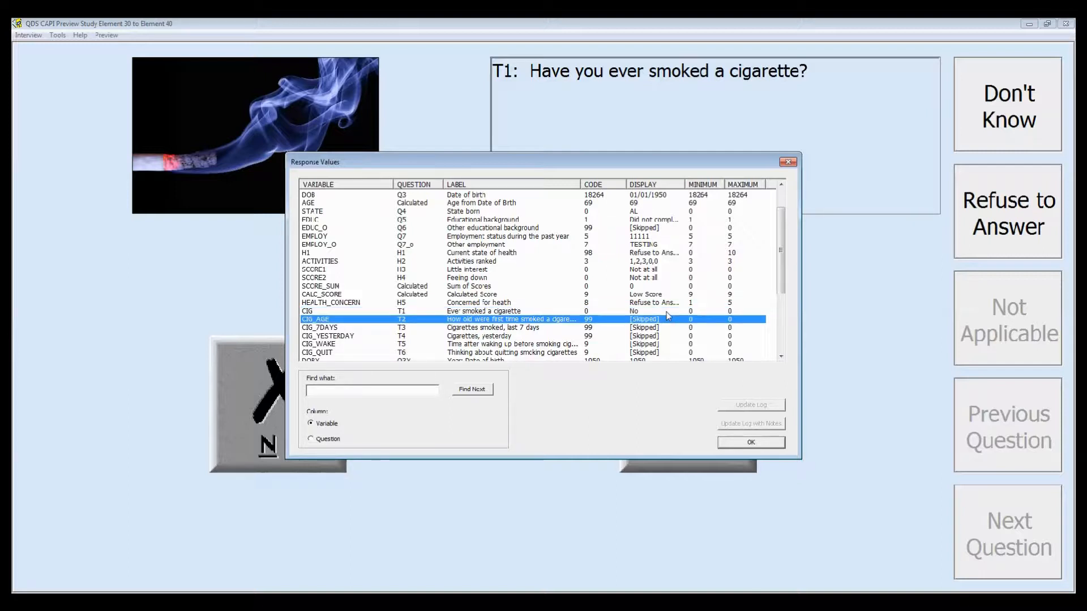
key("Down")
key("Down")
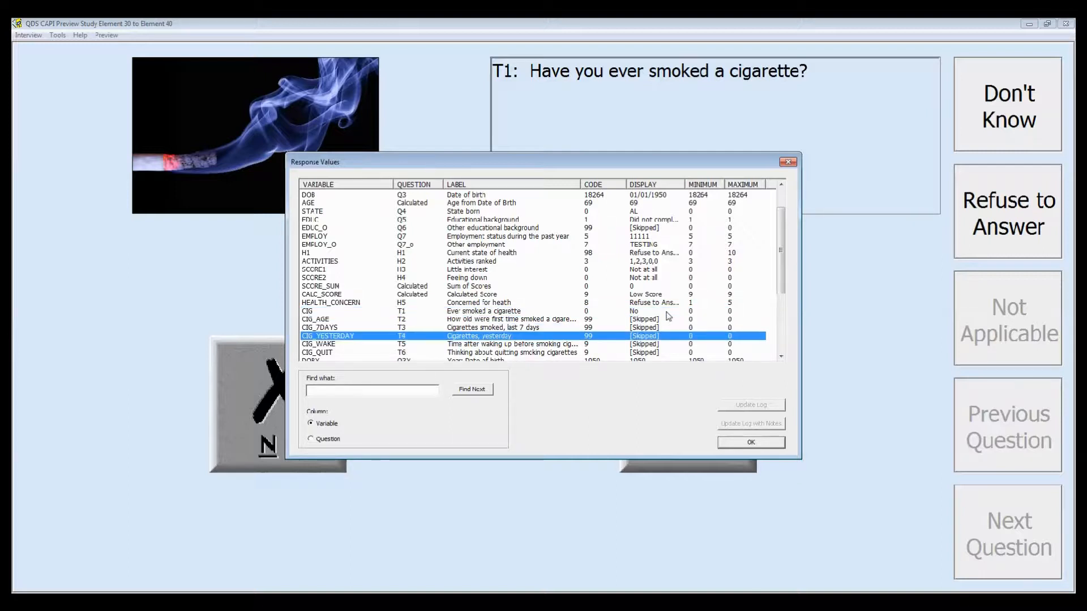
key("Down")
key("Down")
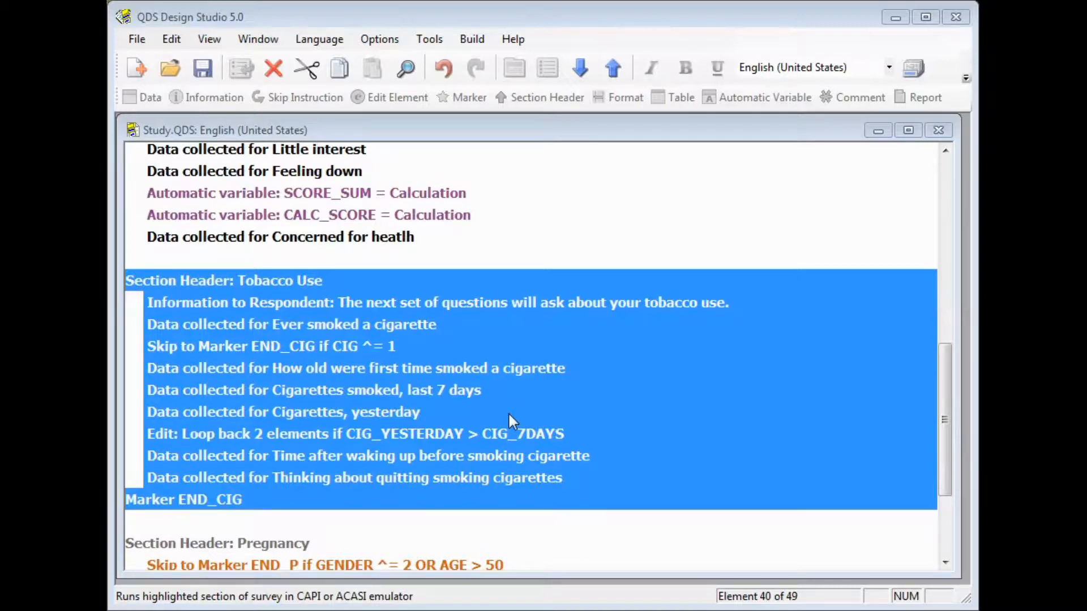
Clear the Tobacco Use section selection and select the blank element above its section header.
left_click(548, 308)
key("Up")
key("Up")
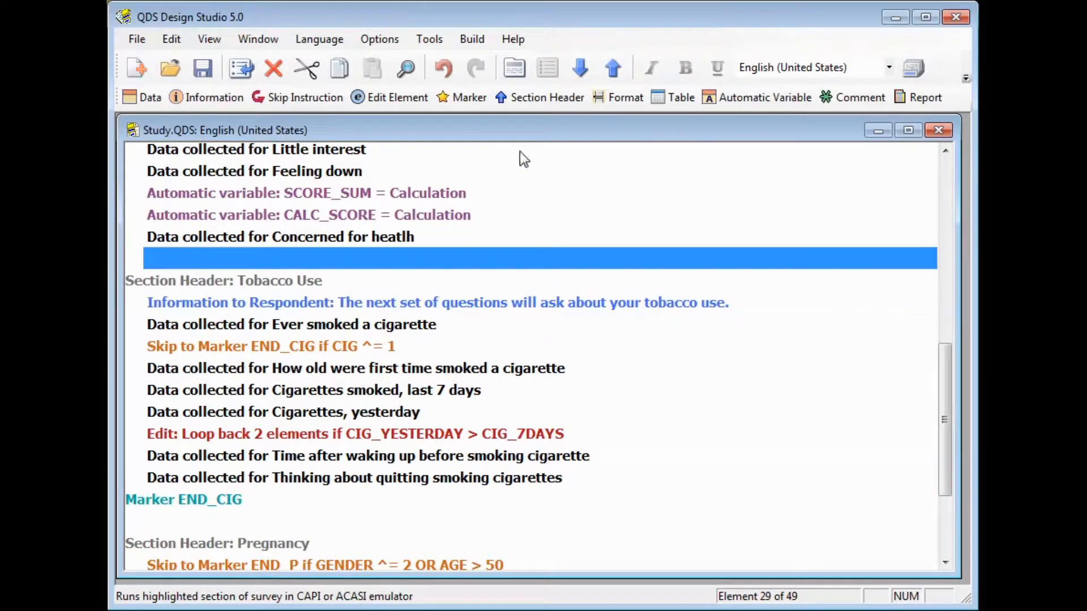
Open the test settings in Data Defaults and examine the test mode responses available for the Yes/No response type.
left_click(374, 32)
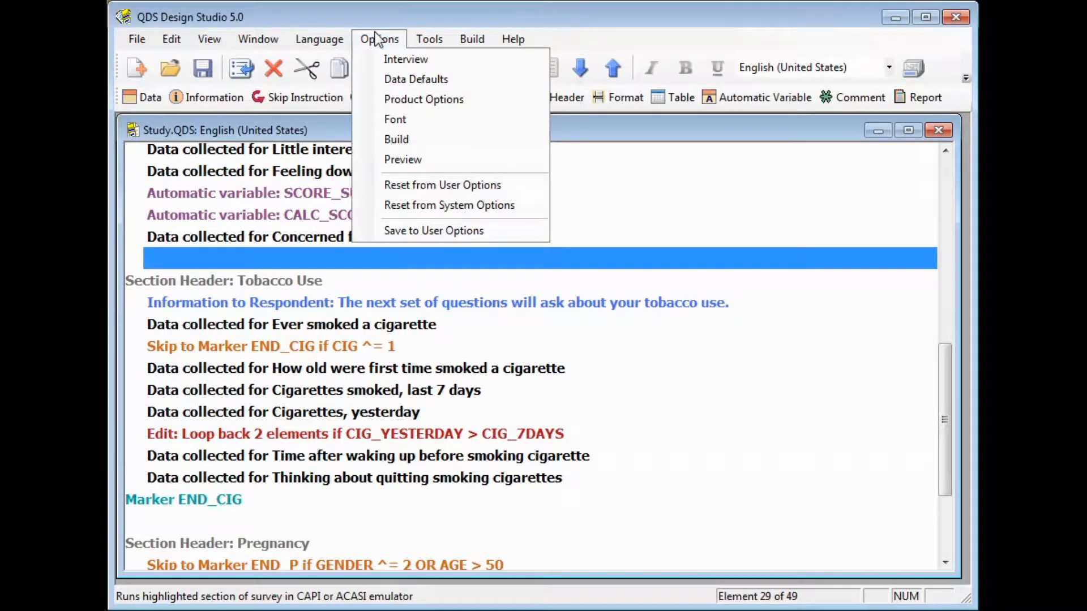
left_click(386, 78)
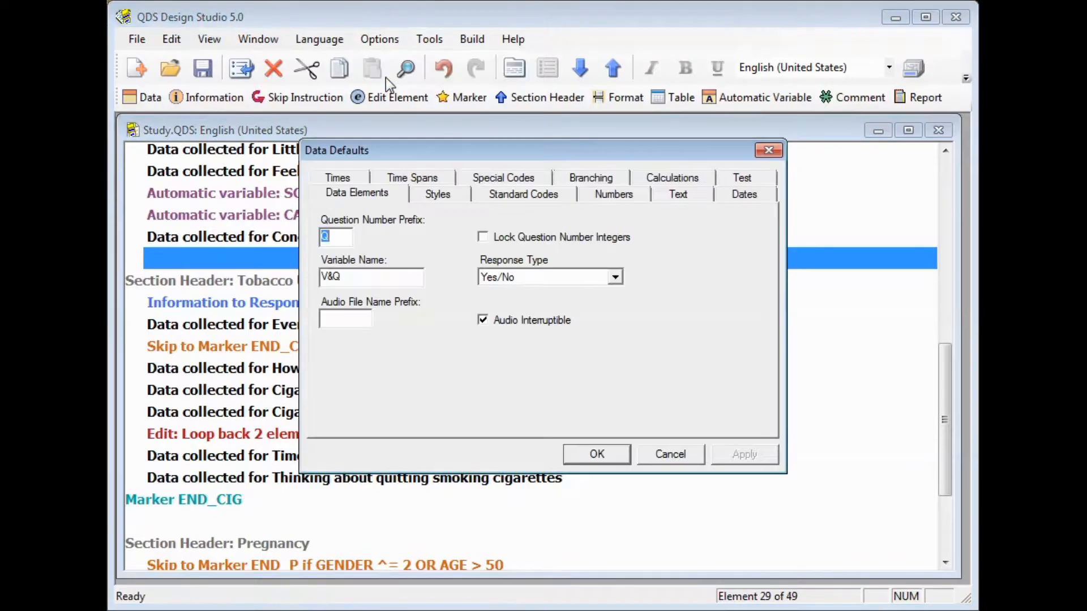
left_click(747, 180)
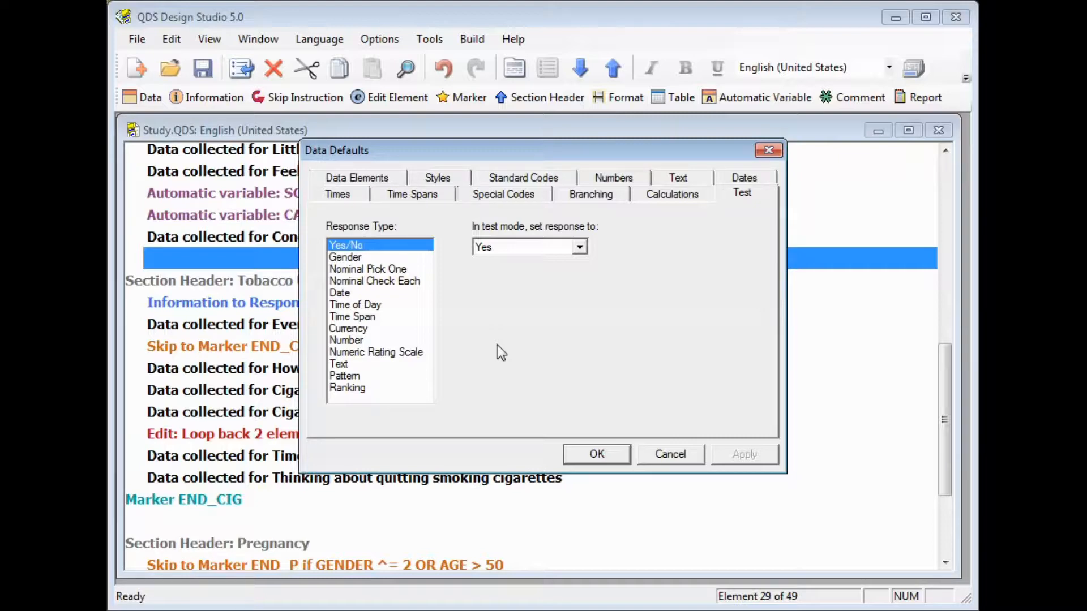
left_click(580, 249)
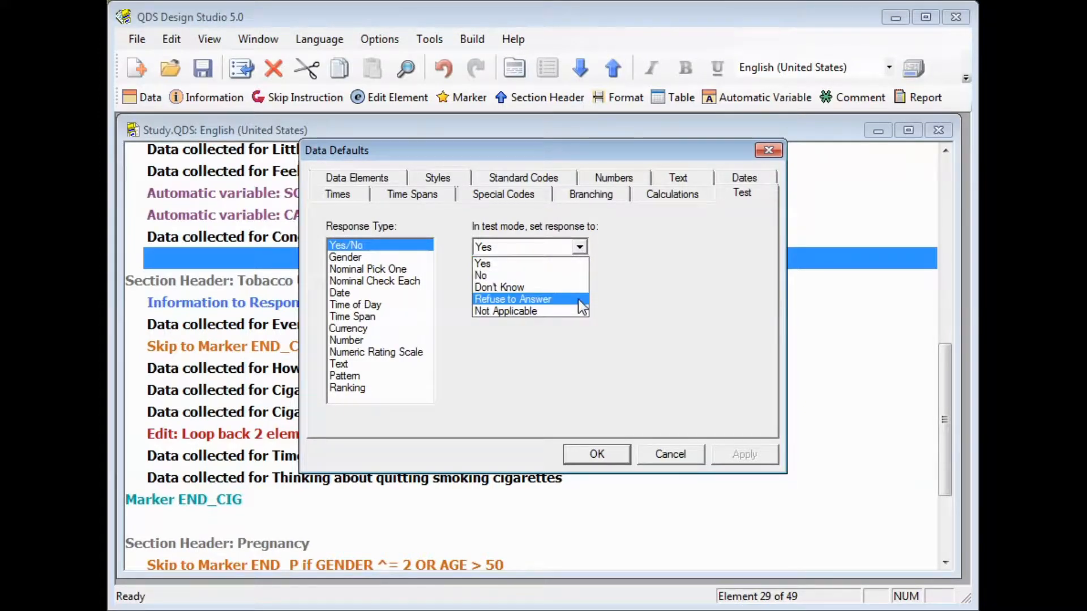
left_click(699, 266)
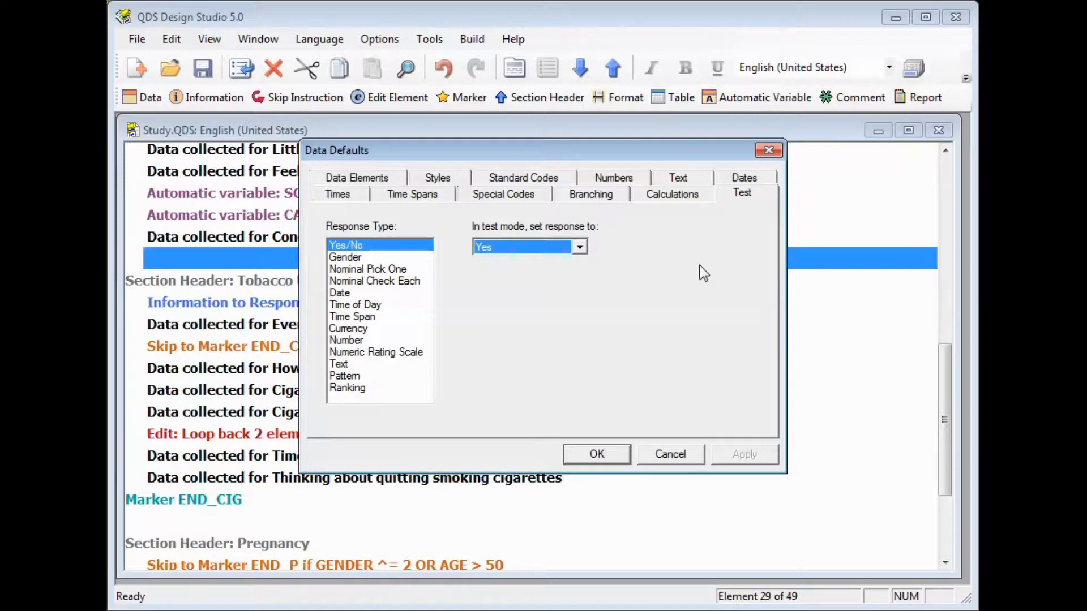
Examine the default test responses for Nominal Pick One and Number, and close Data Defaults without changes.
left_click(386, 271)
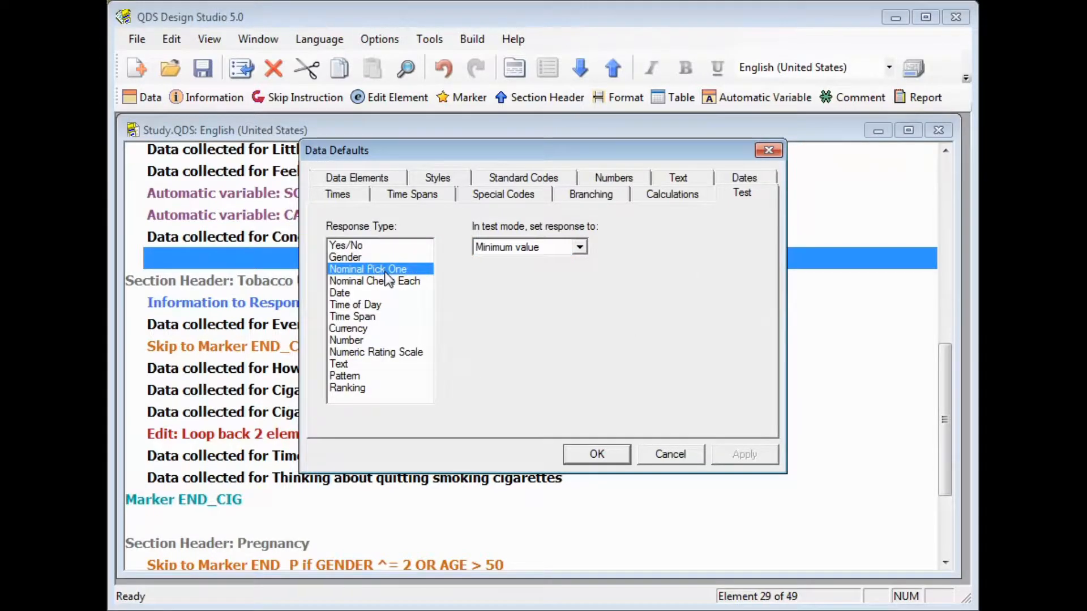
left_click(383, 340)
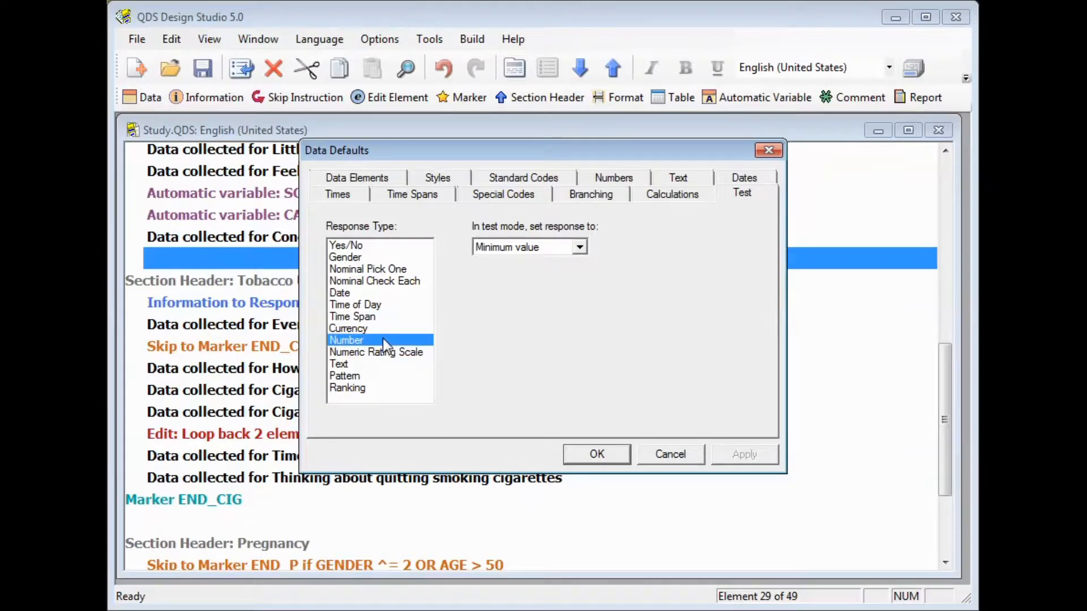
left_click(579, 248)
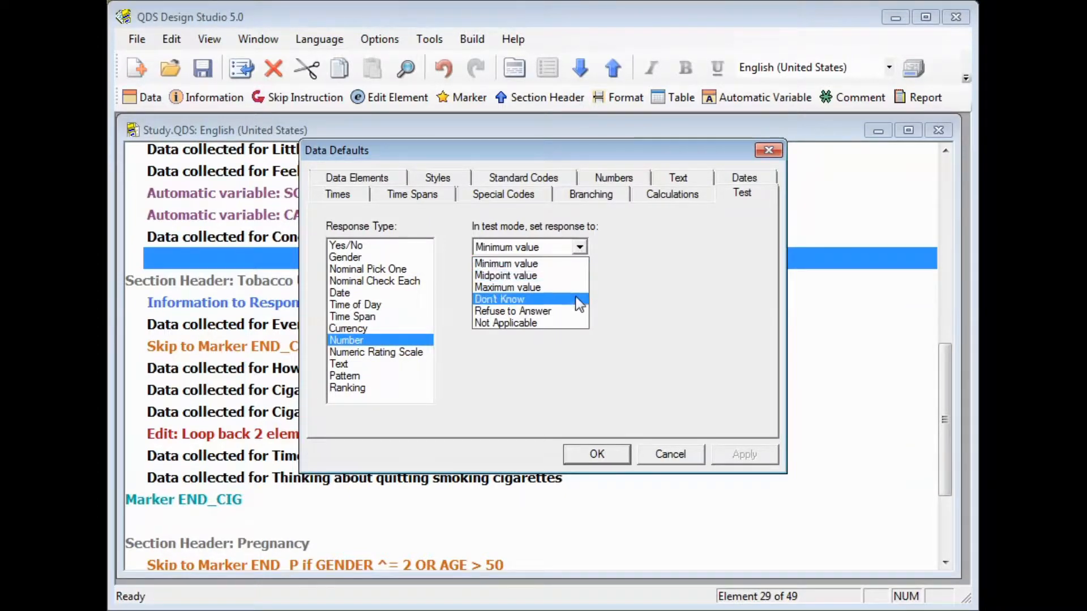
left_click(689, 283)
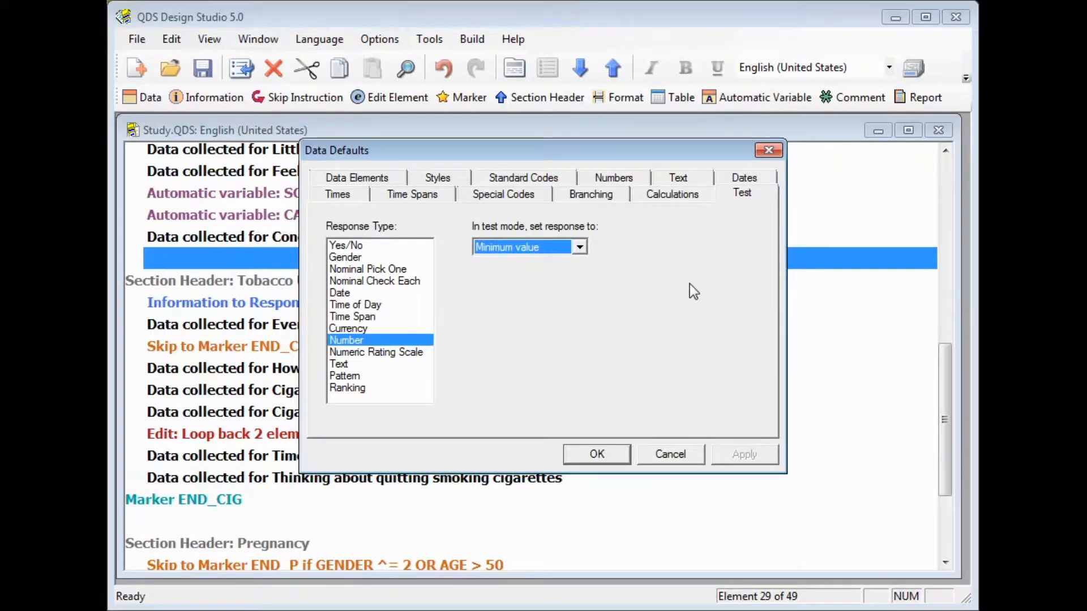
left_click(657, 454)
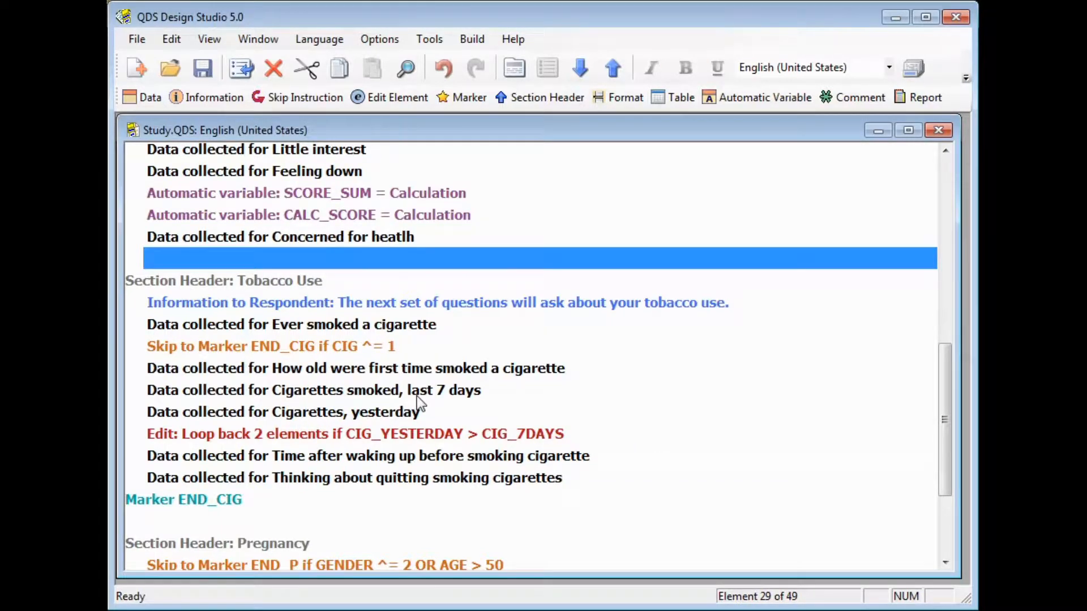
Locate and select the skip instruction to marker END_P in the Pregnancy section.
mouse_move(945, 414)
left_mouse_down()
mouse_move(936, 369)
mouse_move(951, 467)
left_mouse_up()
left_click(562, 426)
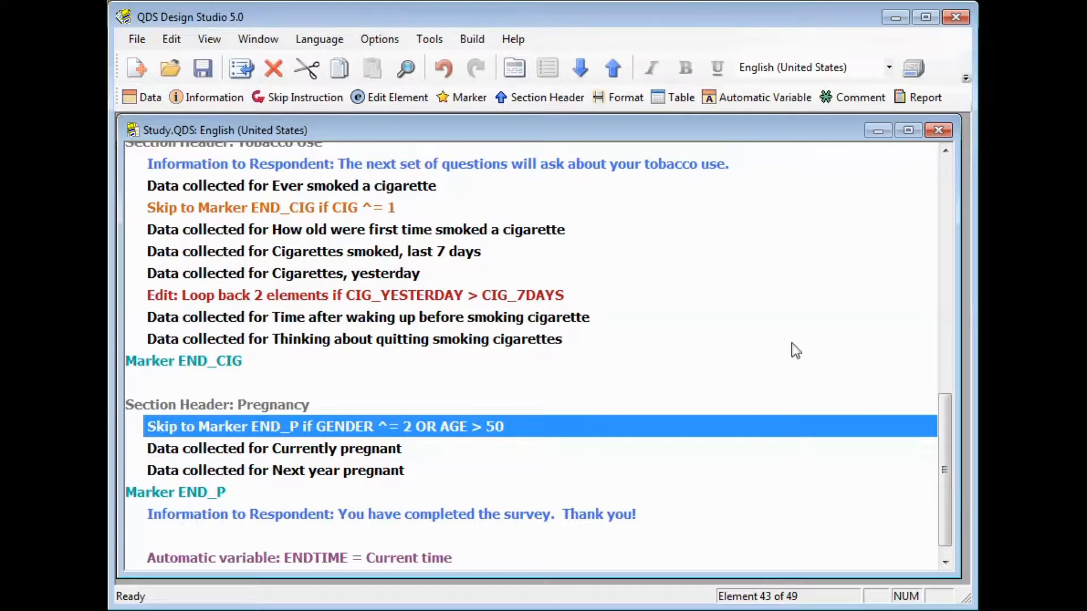
Set the Gender element's test mode response to Female and save the element.
left_click_drag(944, 444, 948, 229)
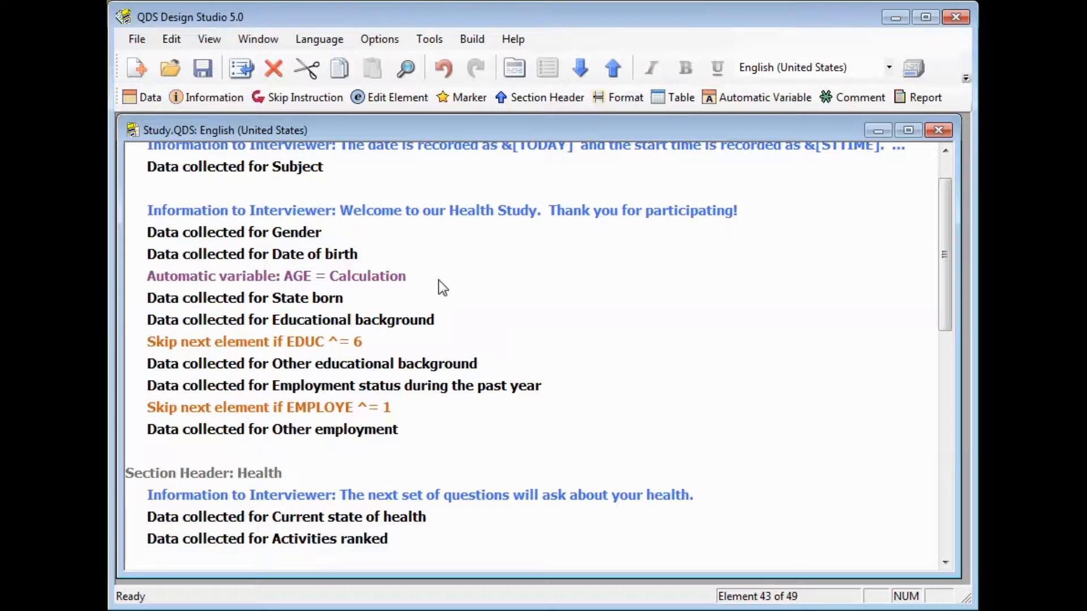
left_click(390, 244)
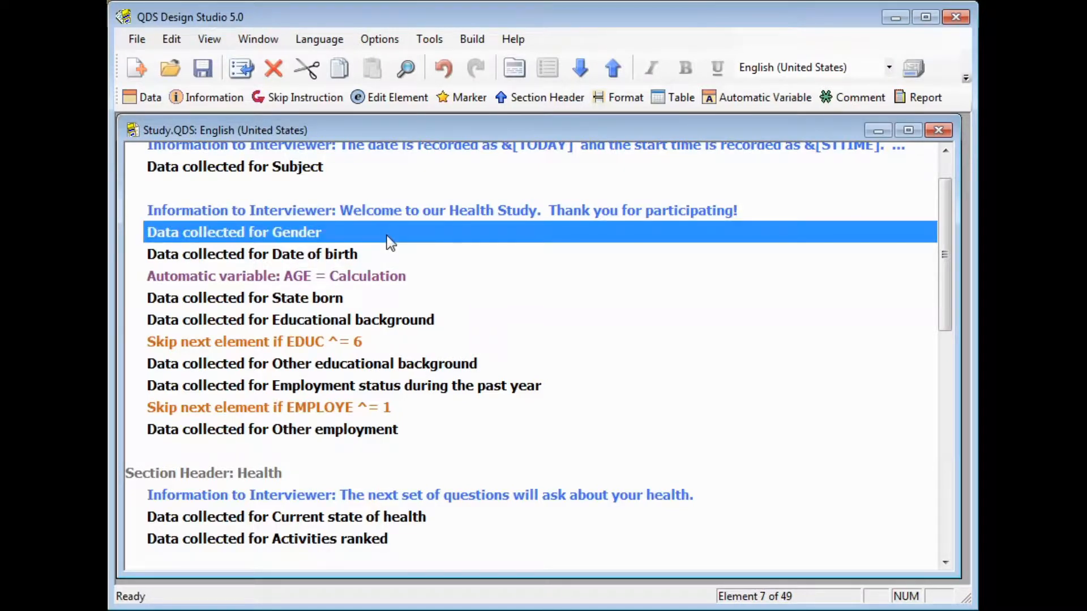
double_click(389, 243)
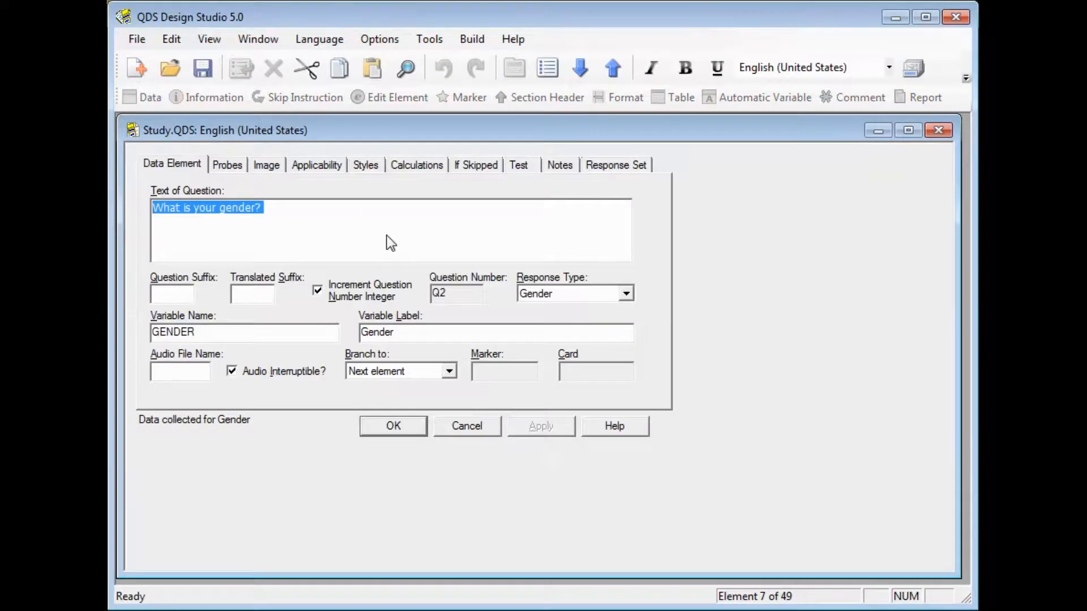
left_click(532, 168)
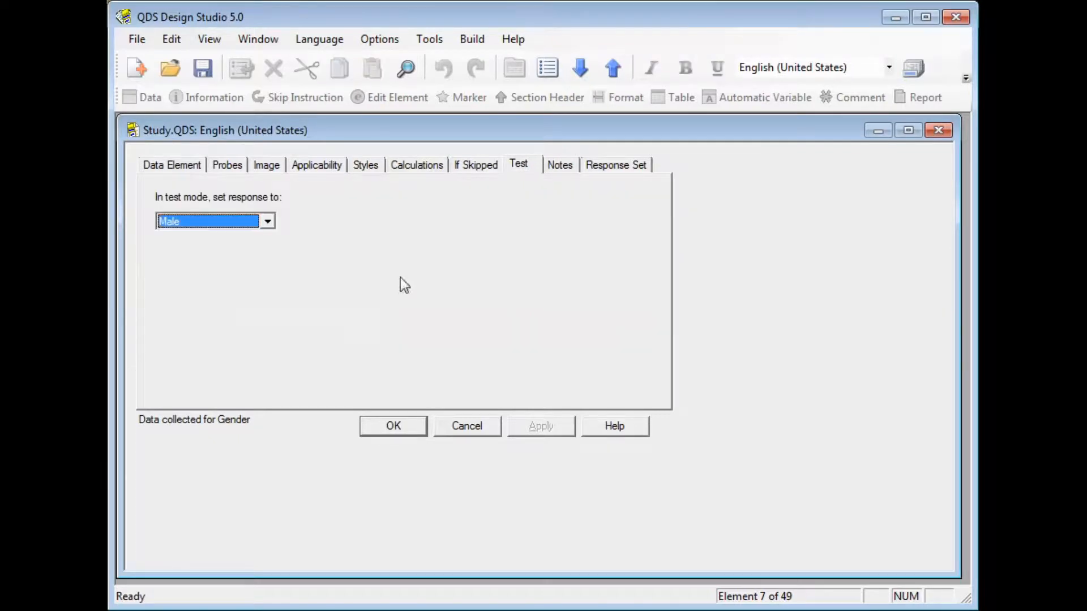
left_click(269, 222)
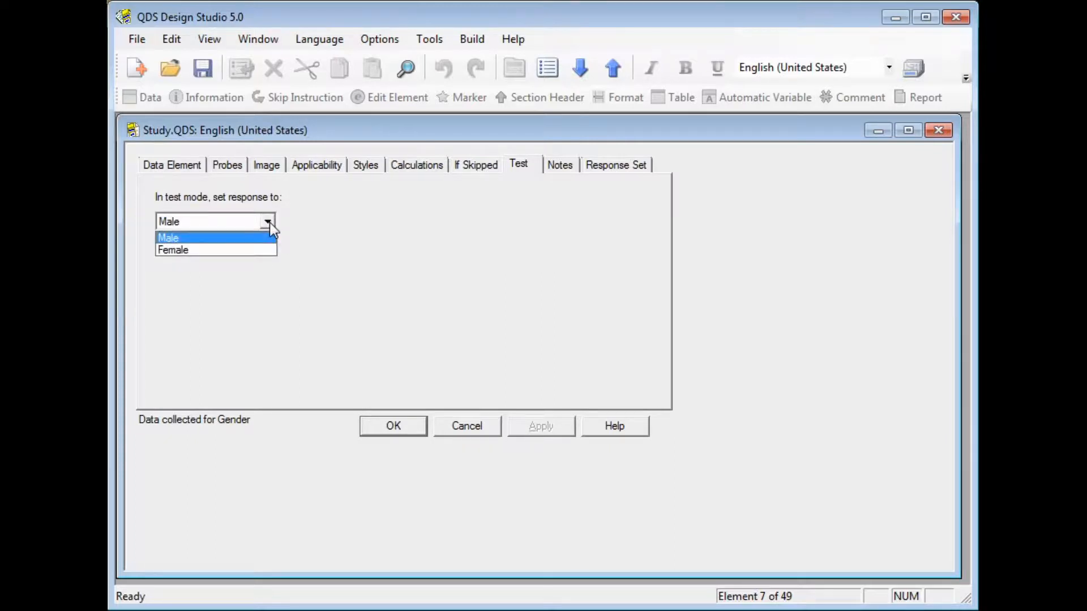
left_click(260, 252)
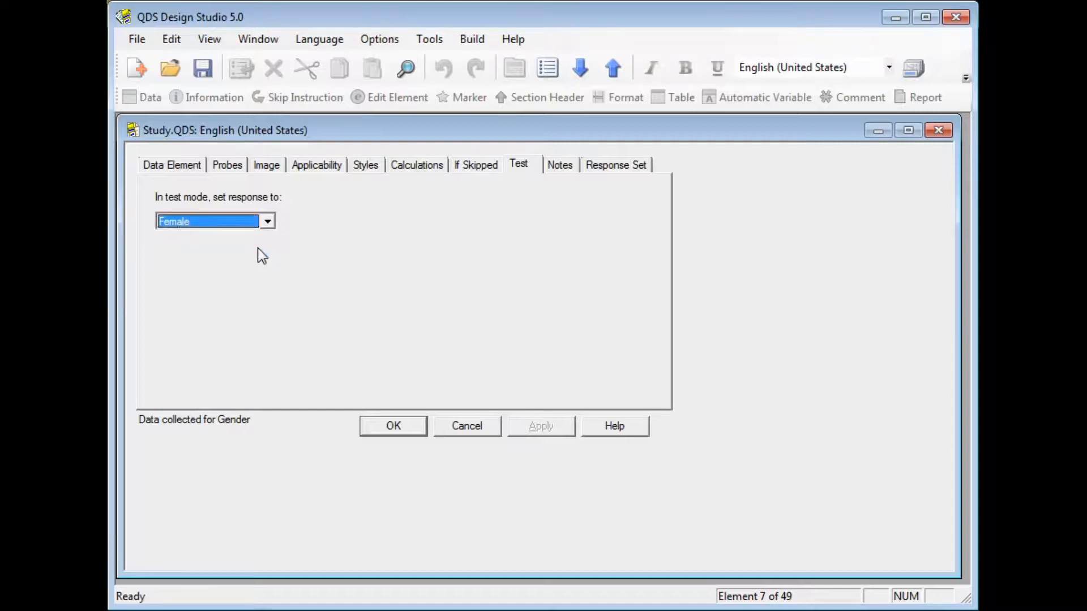
left_click(394, 429)
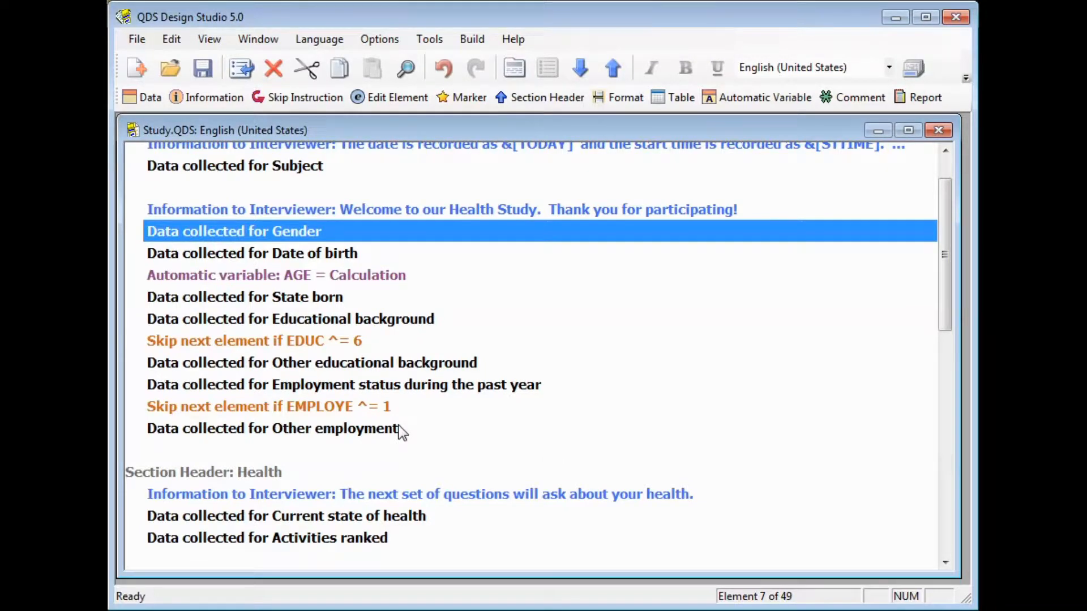
Set the Date of birth element's test mode response to Specify, enter the birth year, month and day, and save the element.
double_click(389, 252)
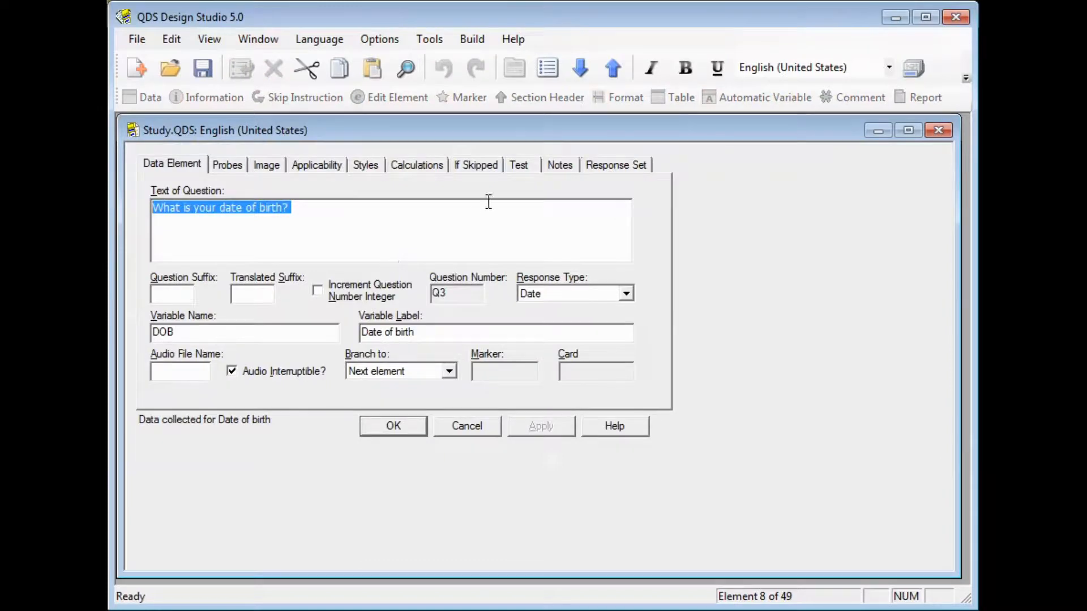
left_click(524, 165)
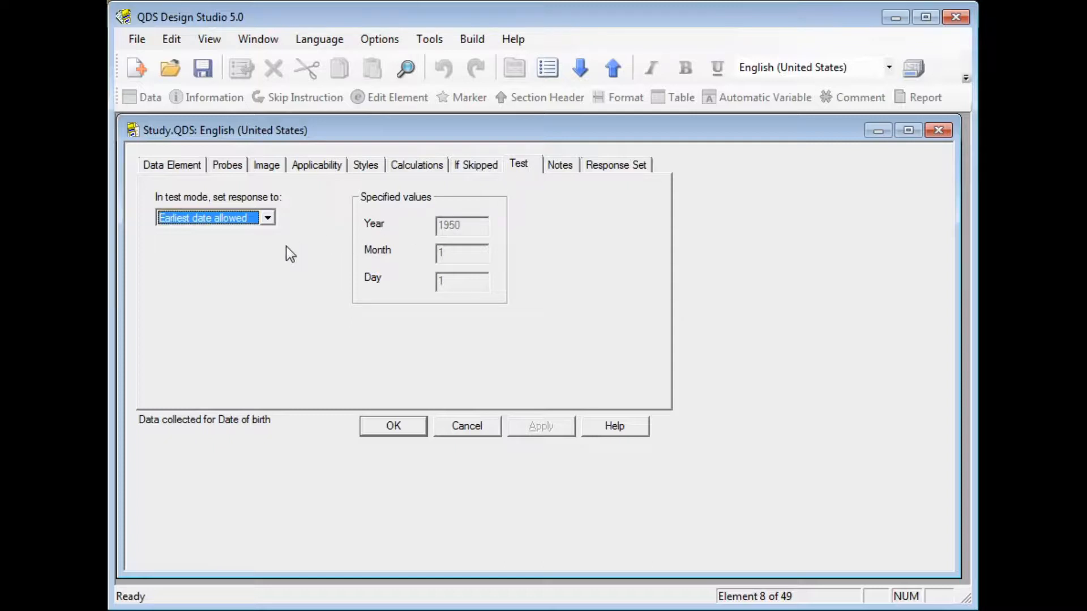
left_click(267, 218)
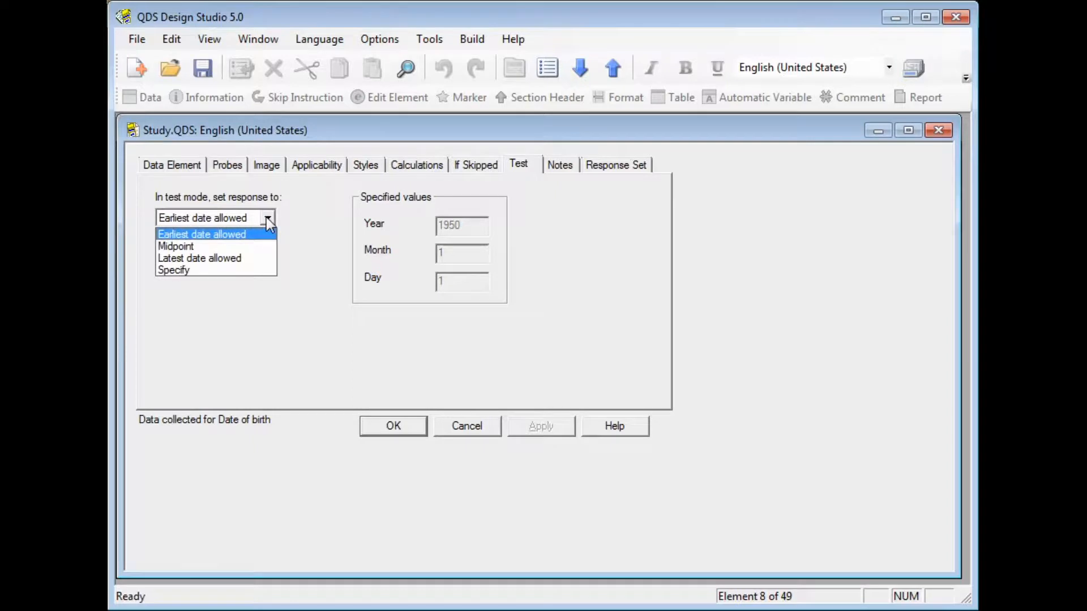
left_click(256, 269)
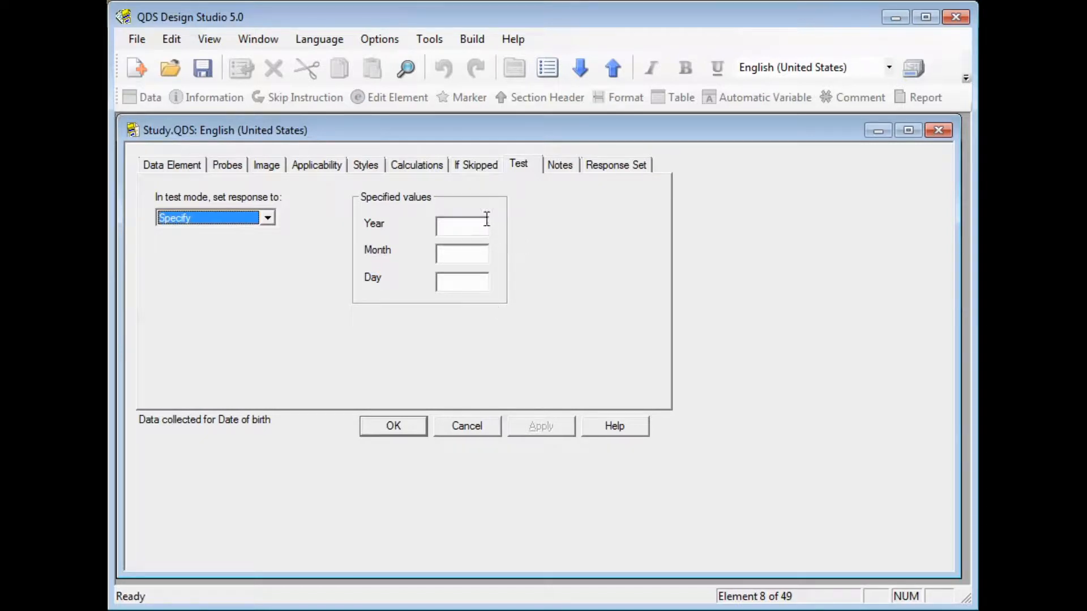
left_click(466, 225)
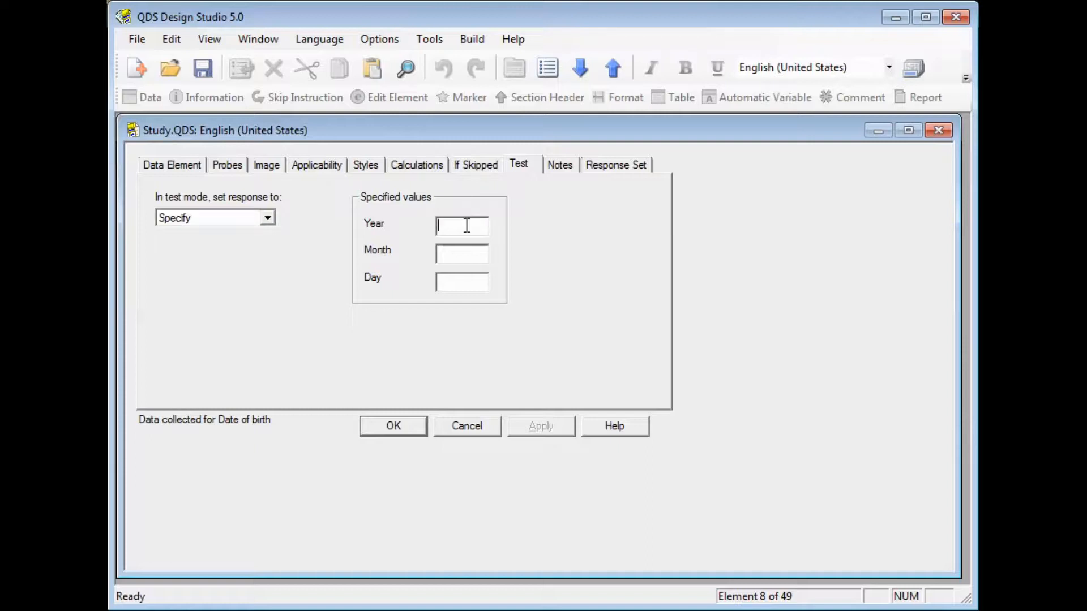
type("1960")
left_click(464, 258)
type("2")
left_click(458, 288)
type("15")
left_click(413, 428)
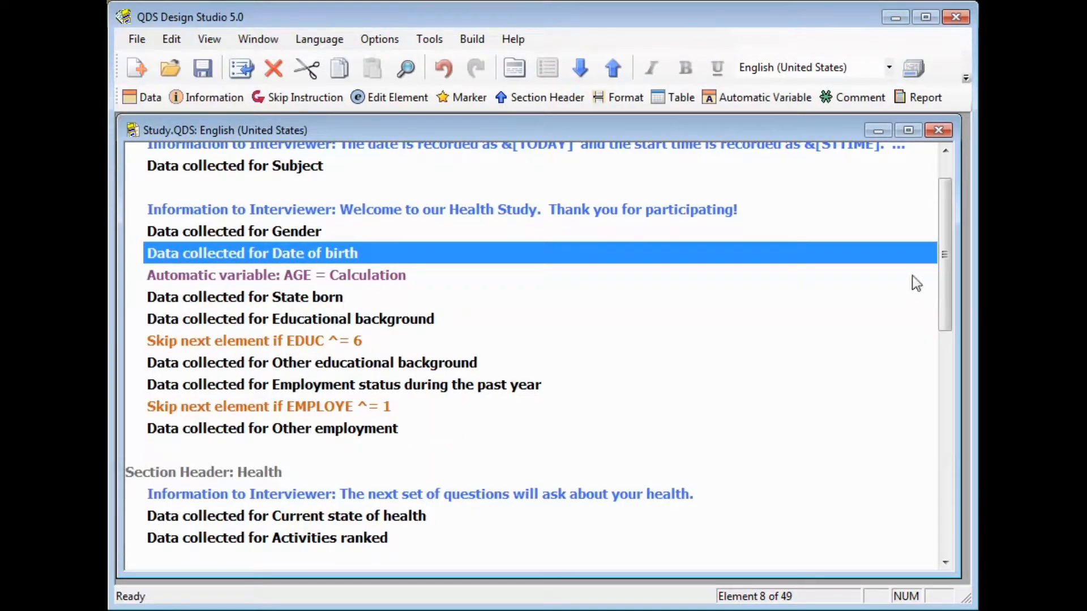
Select the elements from the Pregnancy section header through the survey-completed information and run a preview of them.
left_click_drag(942, 261, 978, 495)
left_click(315, 389)
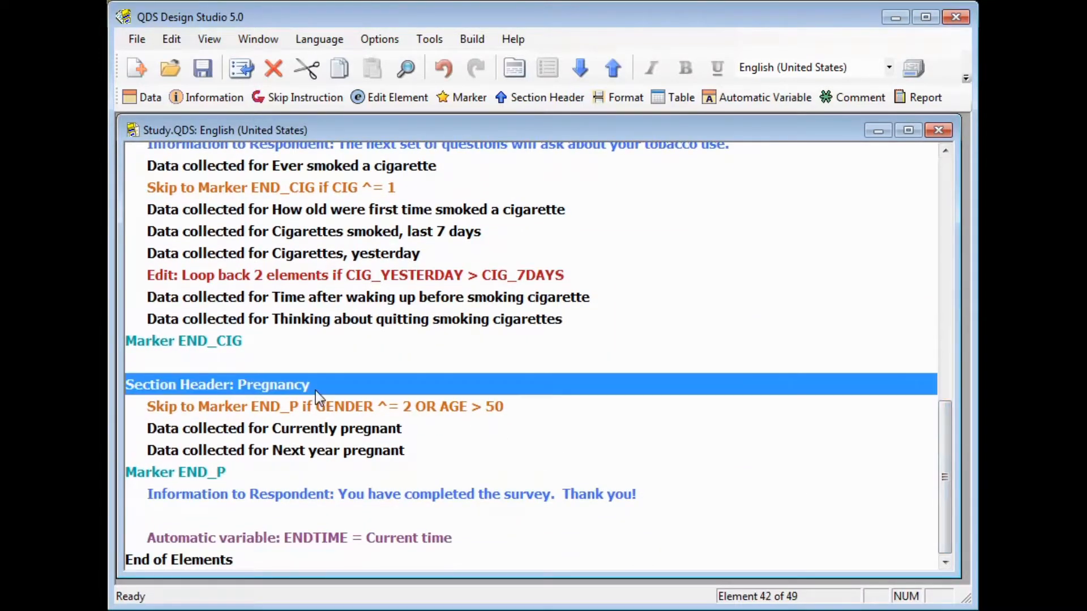
left_click(385, 497, "shift")
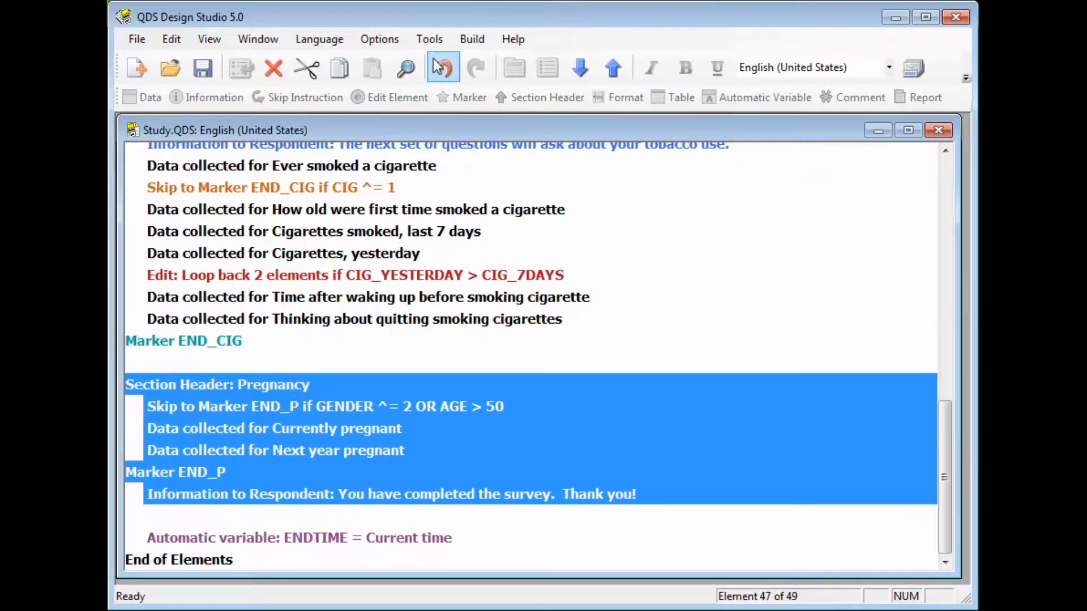
left_click(429, 39)
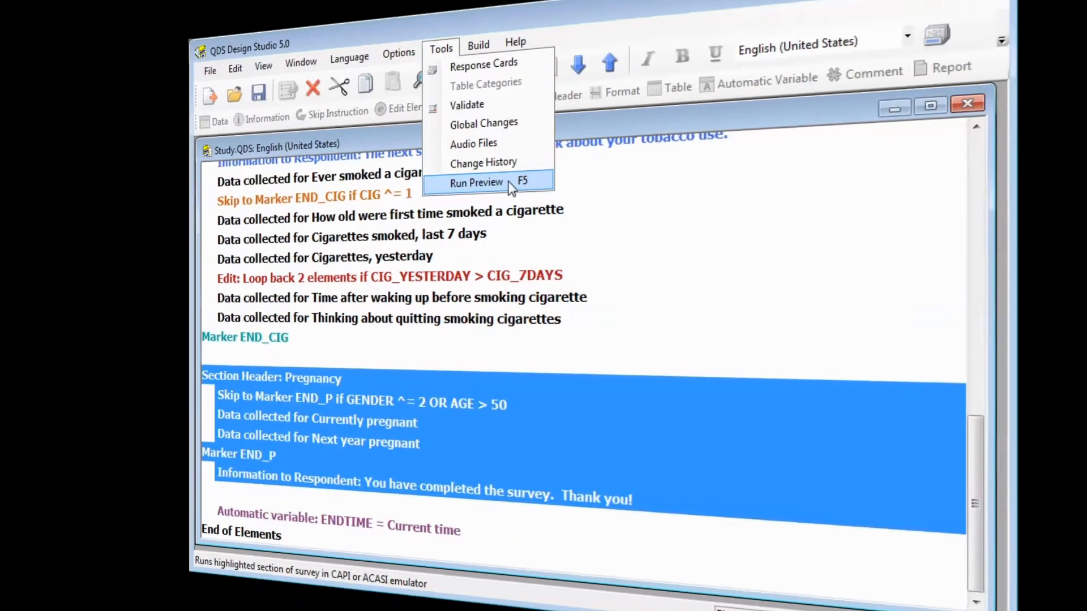
left_click(505, 179)
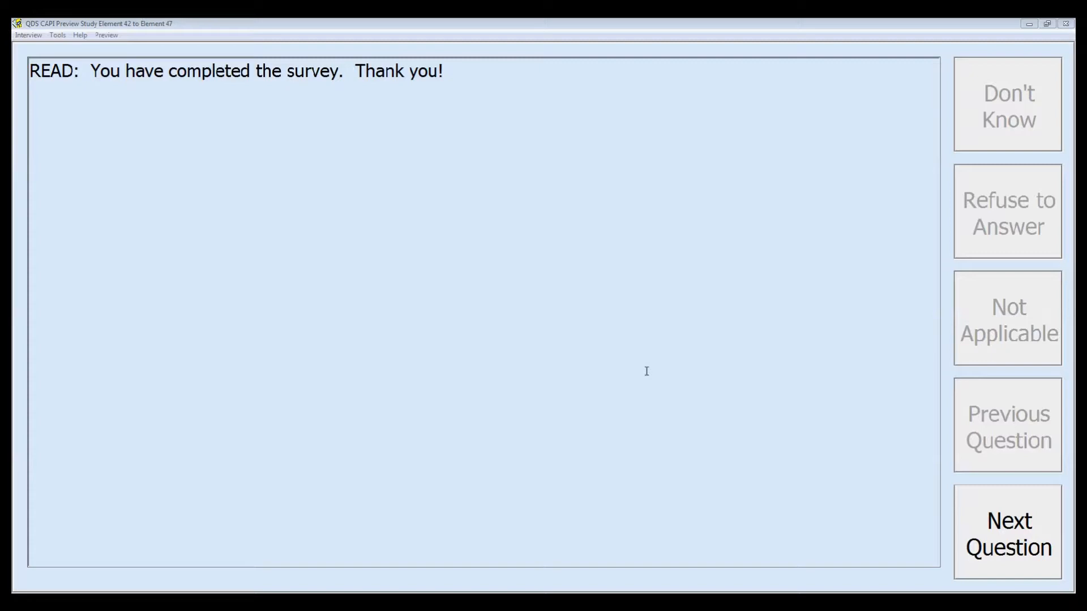
Exit the preview interview, confirm terminating it, and choose to review the response values first.
left_click(107, 35)
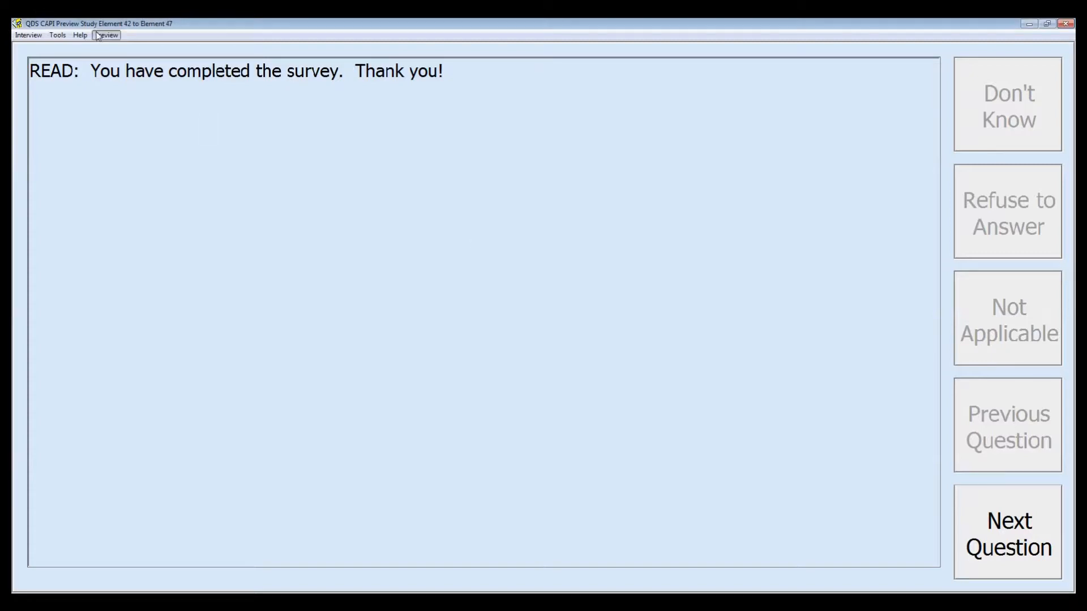
mouse_move(28, 35)
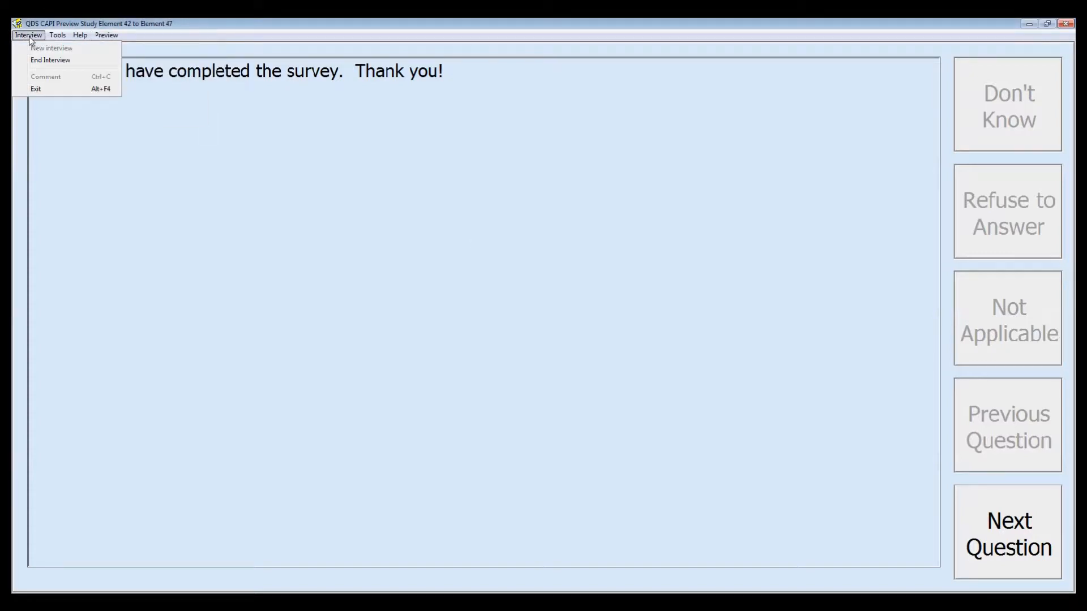
left_click(35, 89)
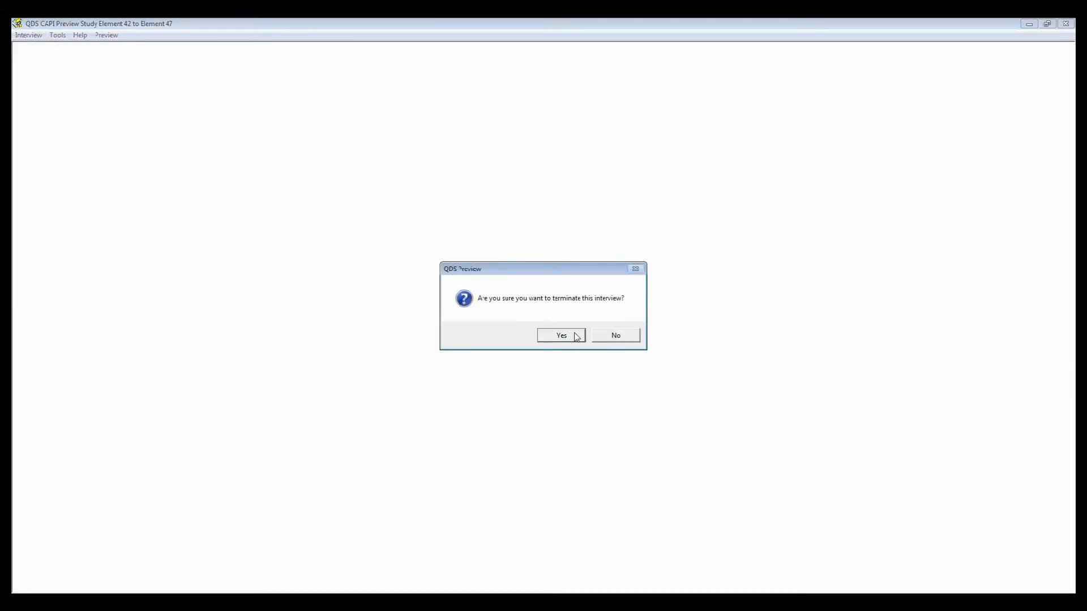
left_click(576, 337)
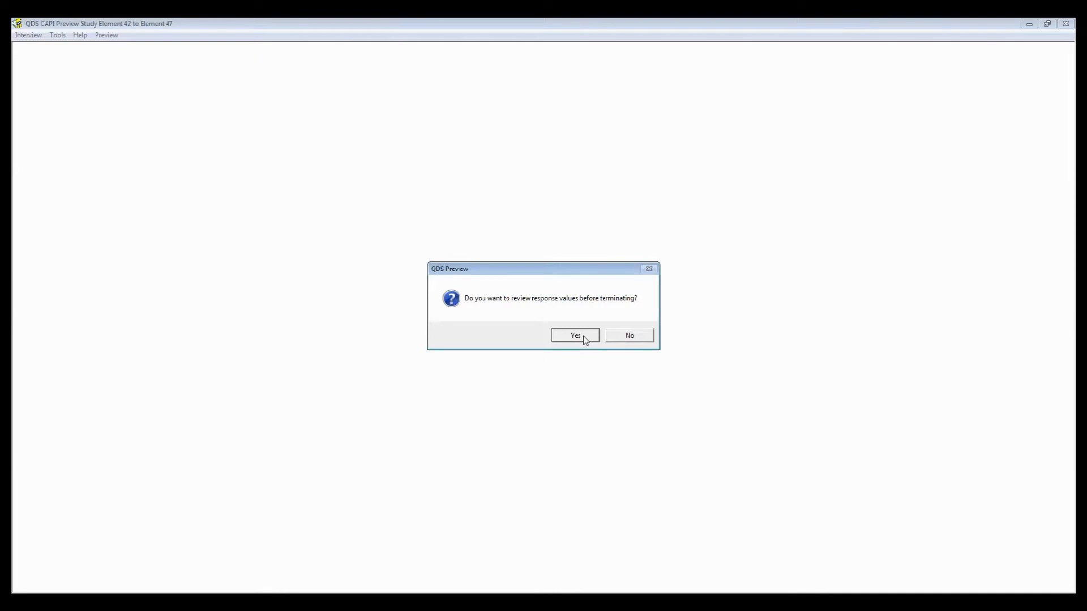
left_click(583, 335)
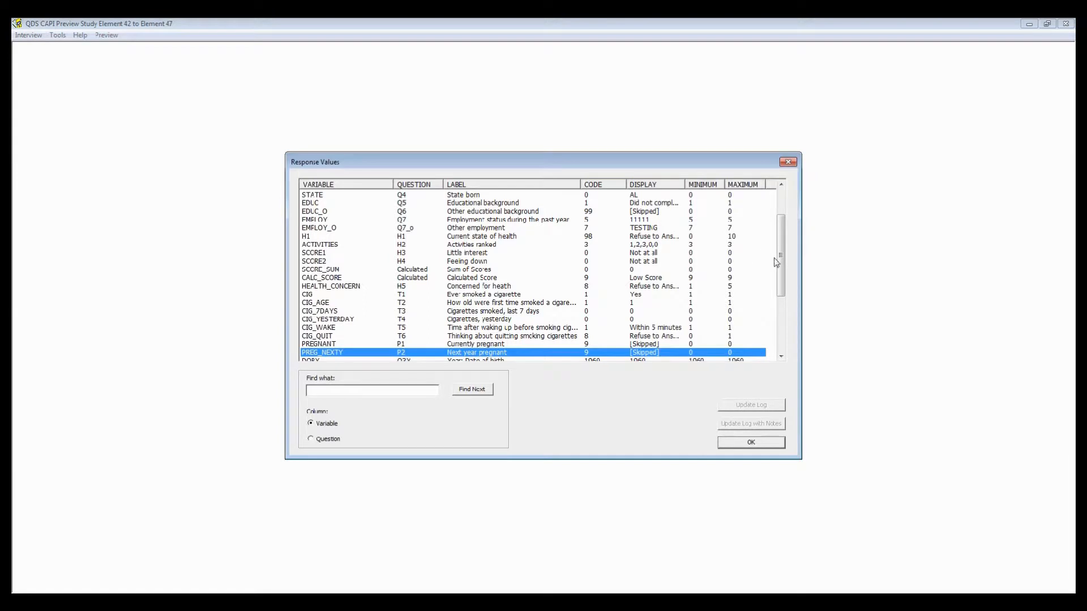
Examine the response values for GENDER, DOB and AGE.
left_click_drag(780, 264, 782, 240)
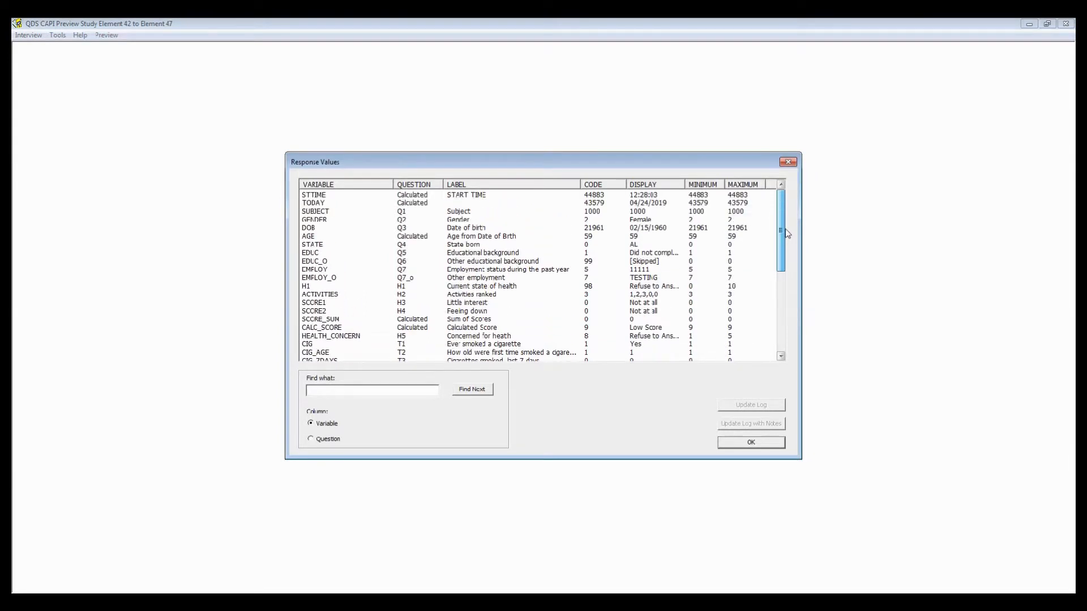
left_click(666, 221)
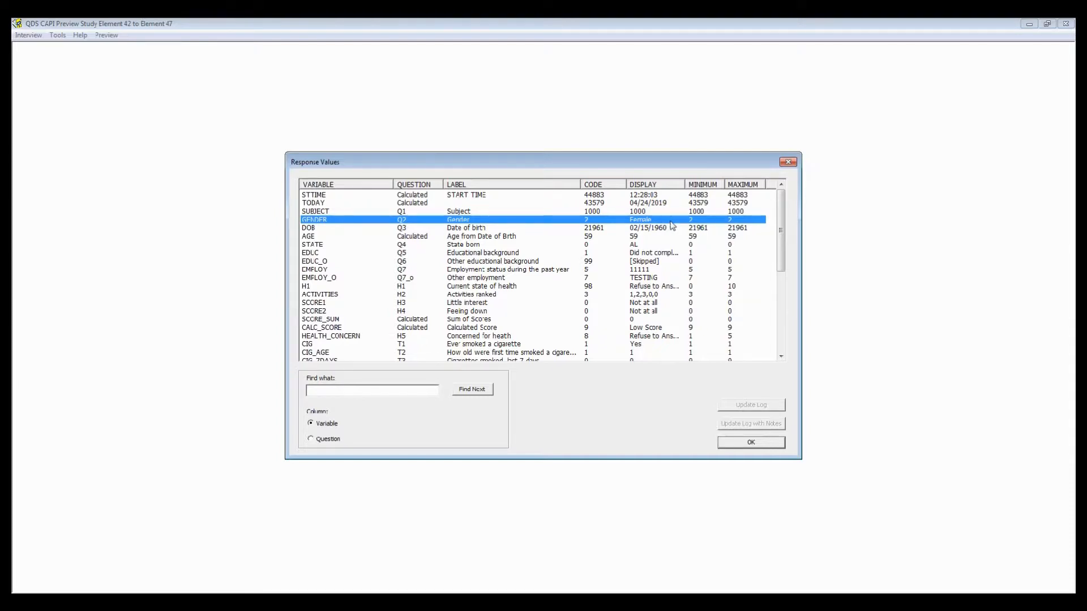
left_click(670, 227)
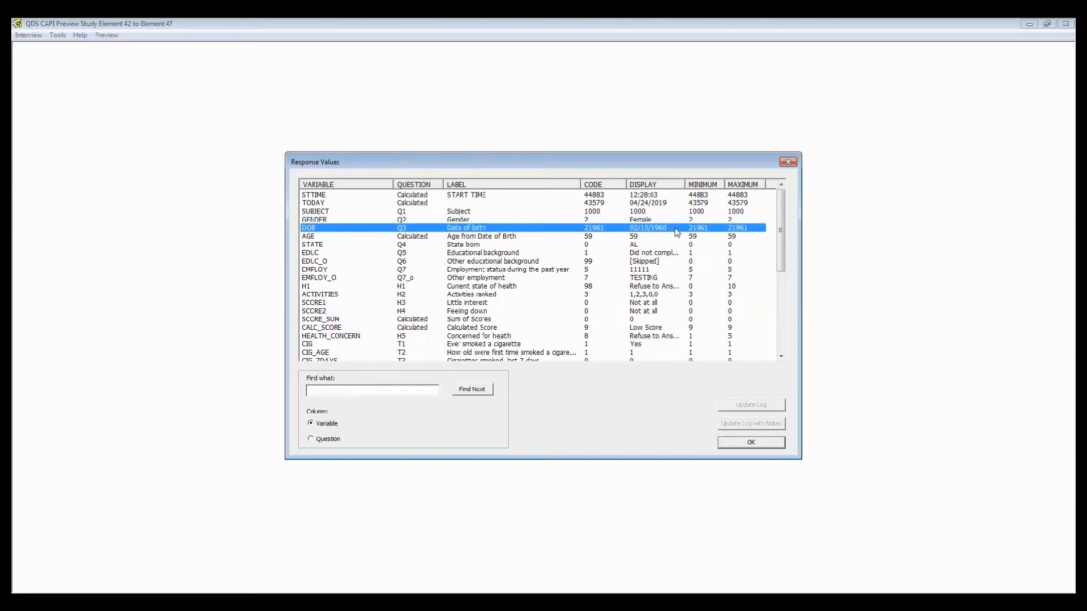
key("Down")
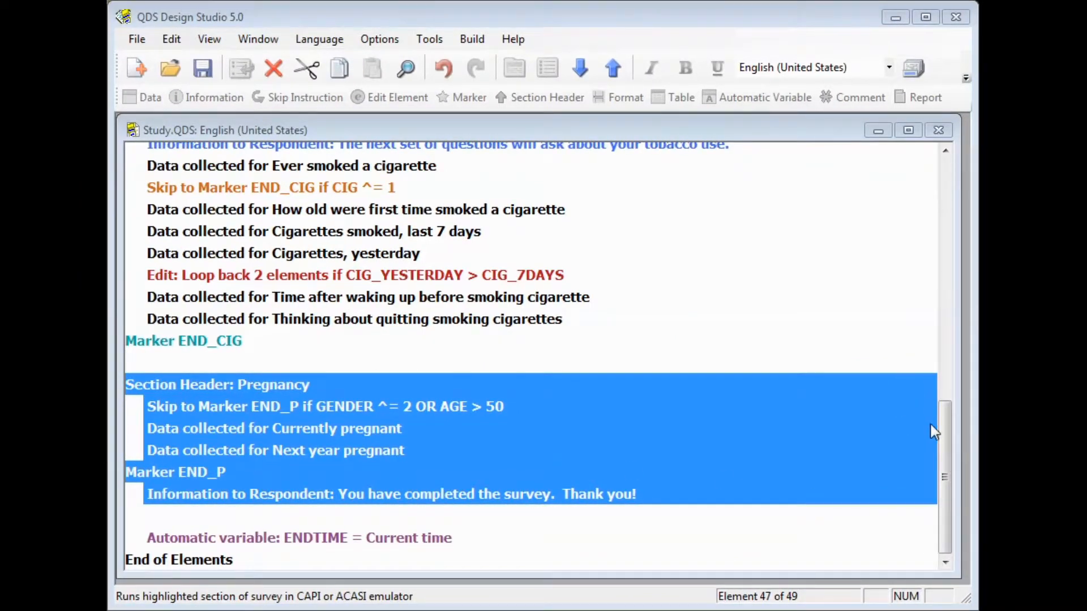
Replace the birth year in the Date of birth element's test mode response with a more recent one and save the element.
left_click_drag(945, 463, 956, 192)
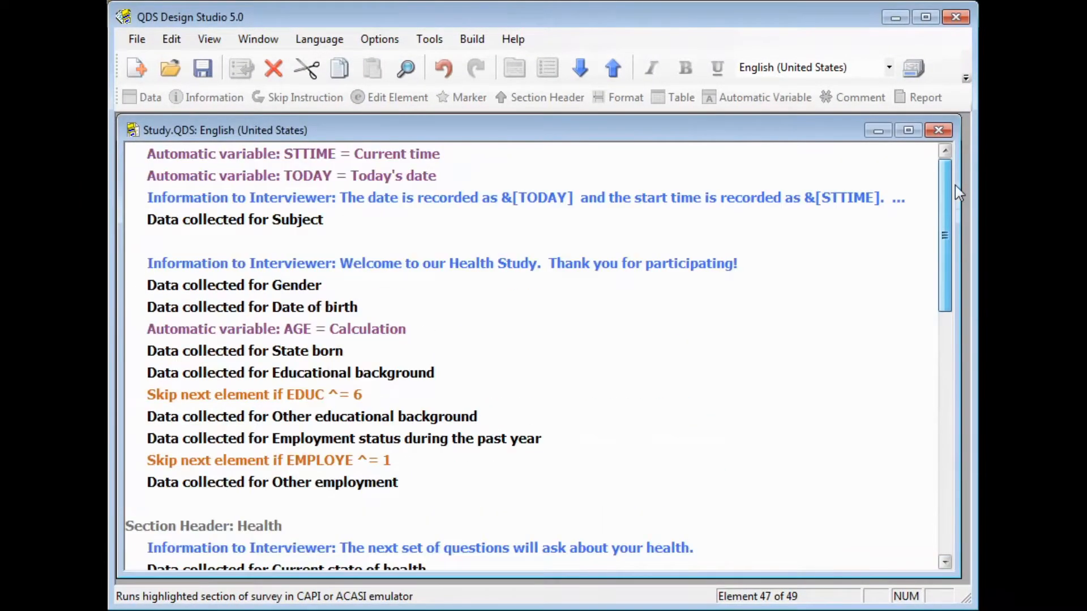
double_click(349, 306)
left_click(521, 166)
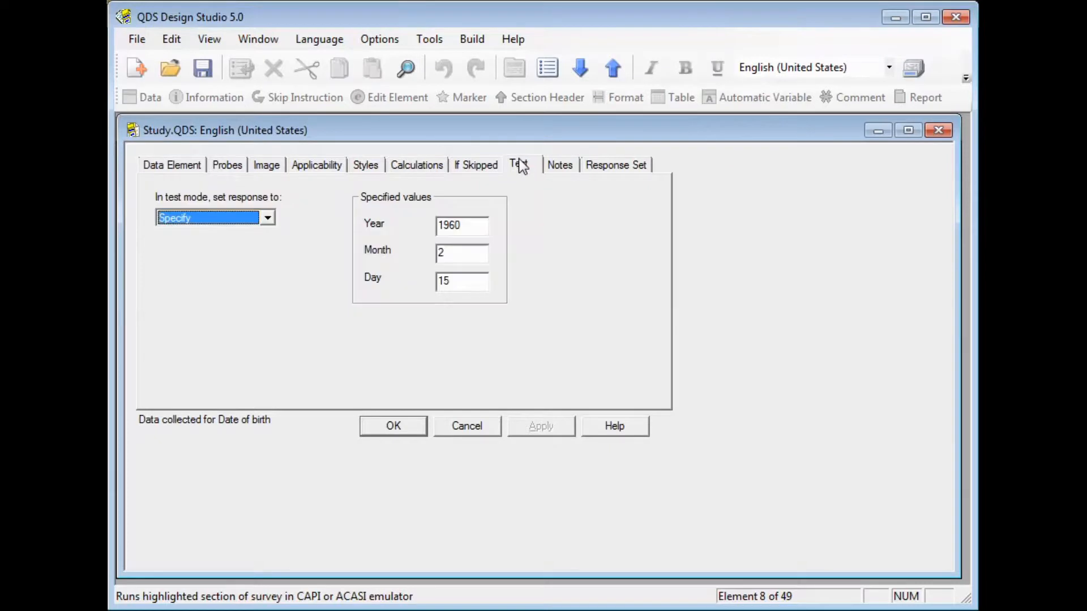
left_click(474, 227)
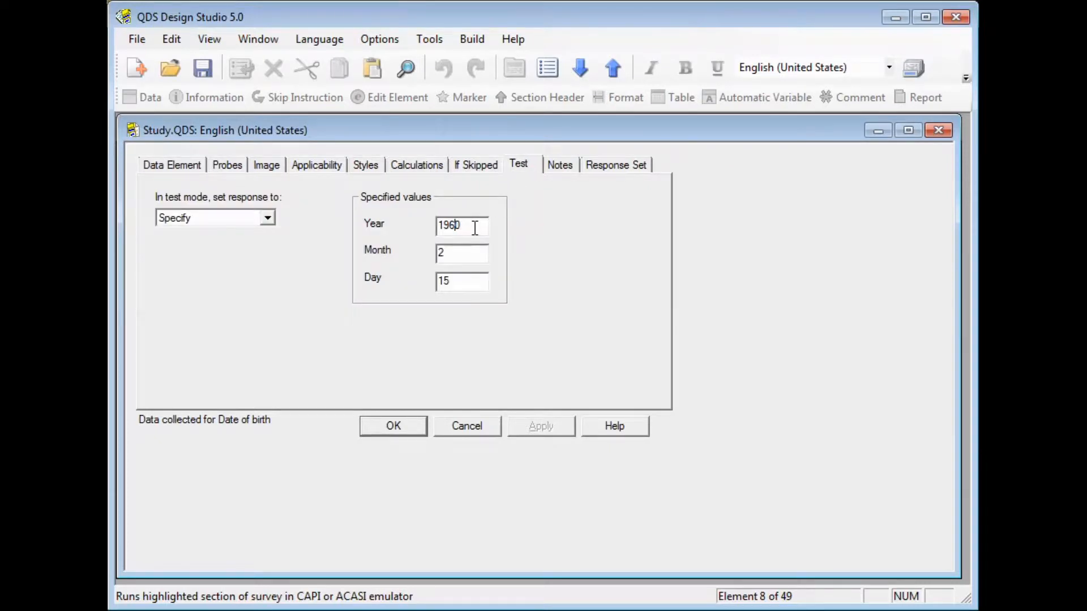
key("BackSpace")
key("BackSpace")
type("90")
left_click(394, 426)
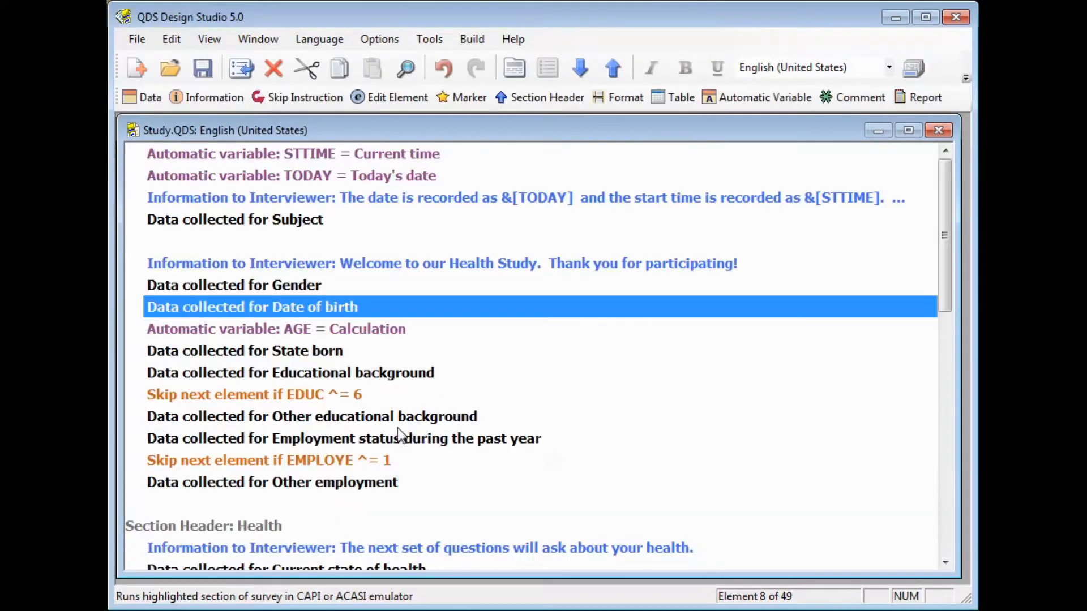
Preview the Pregnancy section again, from its section header through the survey-completed information.
left_click_drag(942, 211, 934, 470)
left_click(324, 387)
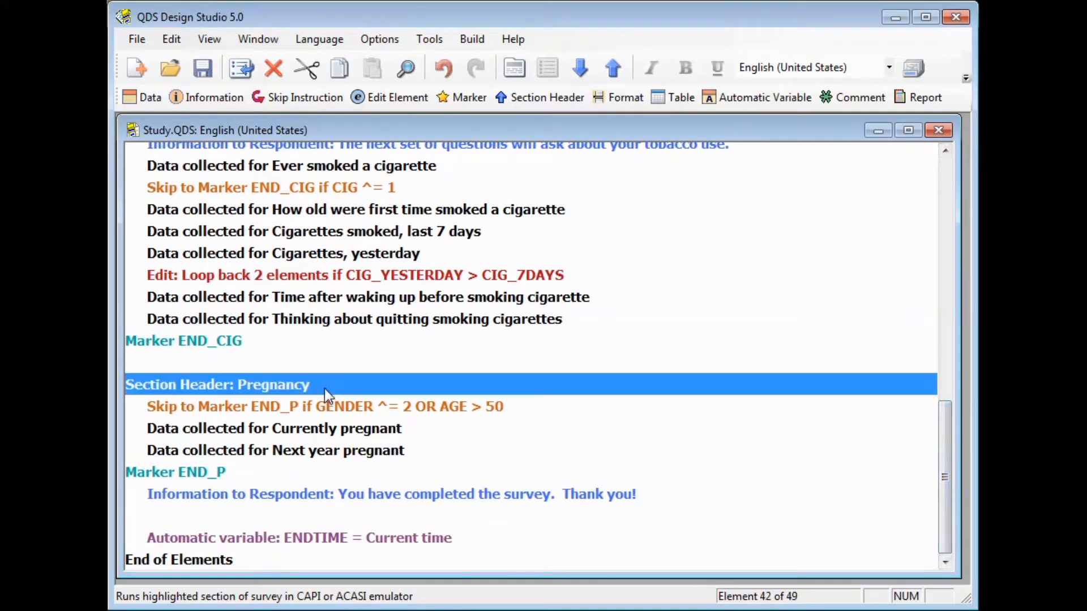
left_click(338, 501, "shift")
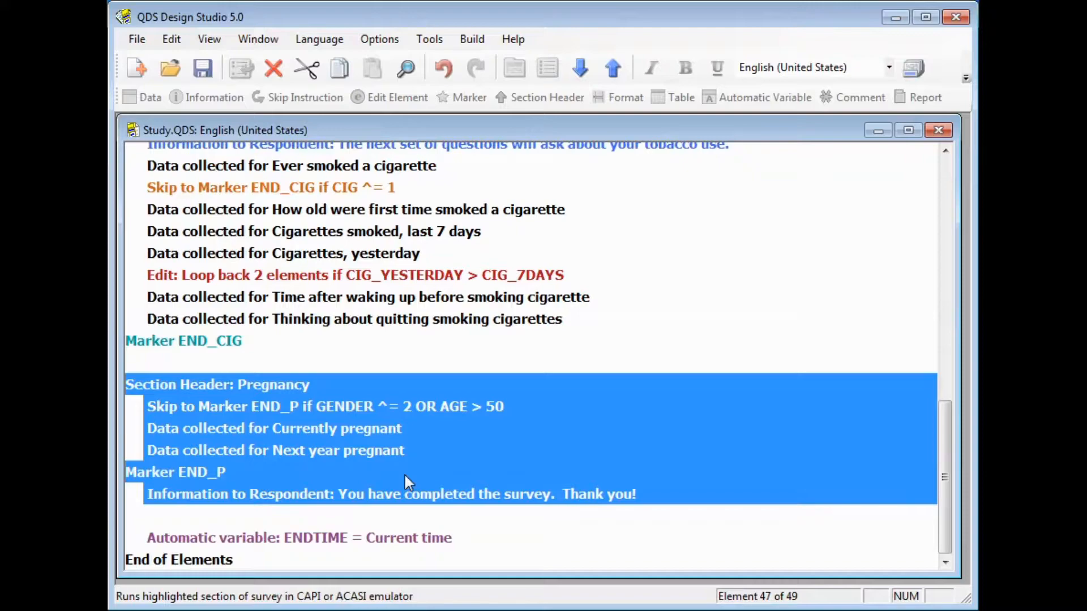
left_click(431, 39)
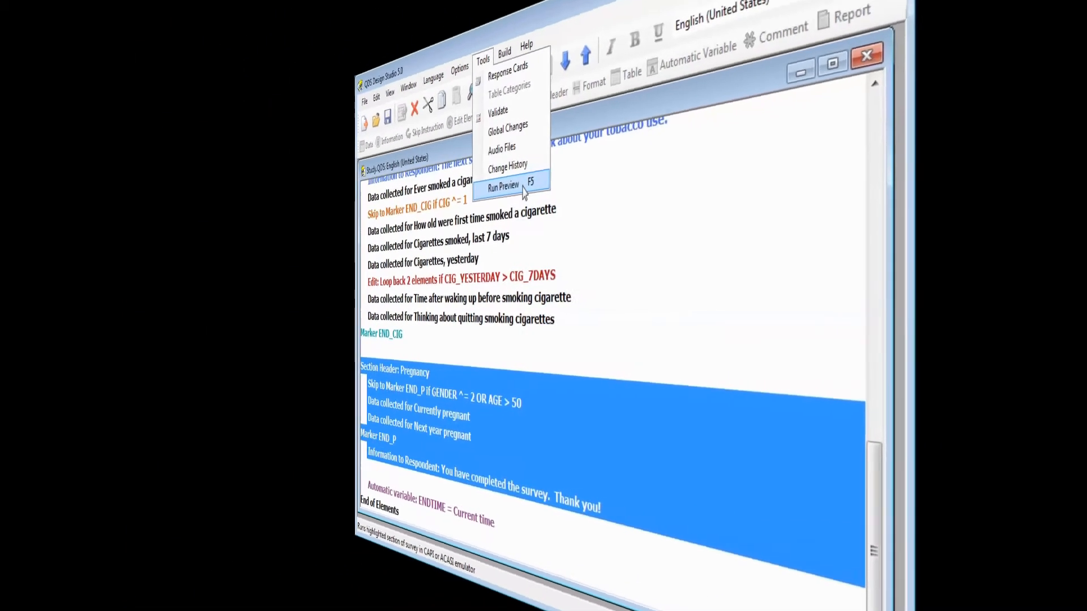
left_click(504, 187)
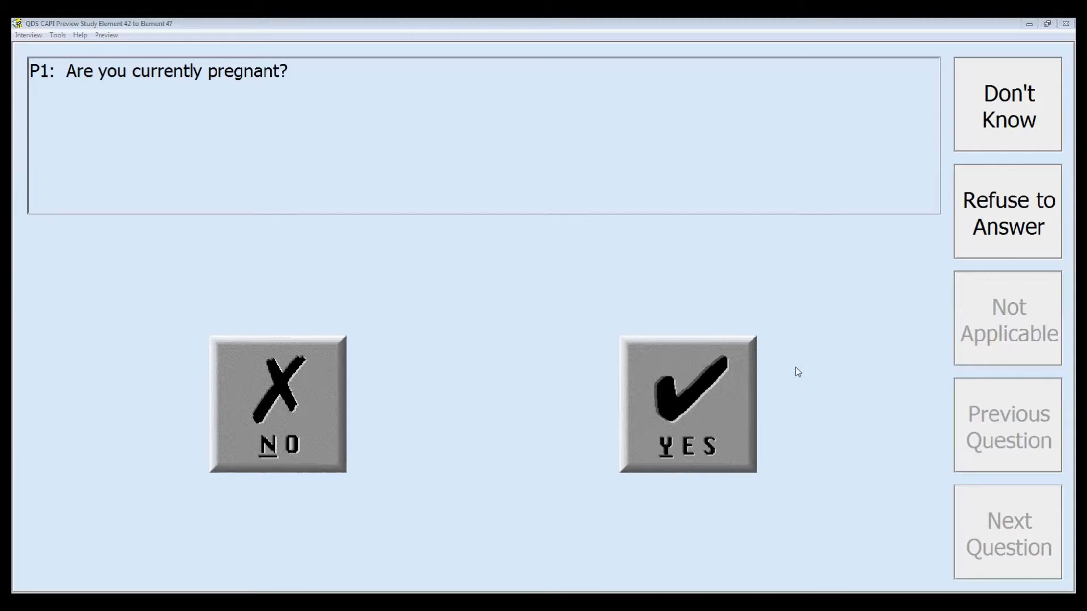
Open the response values during the preview and check the GENDER, DOB and AGE entries.
left_click(106, 36)
left_click(134, 48)
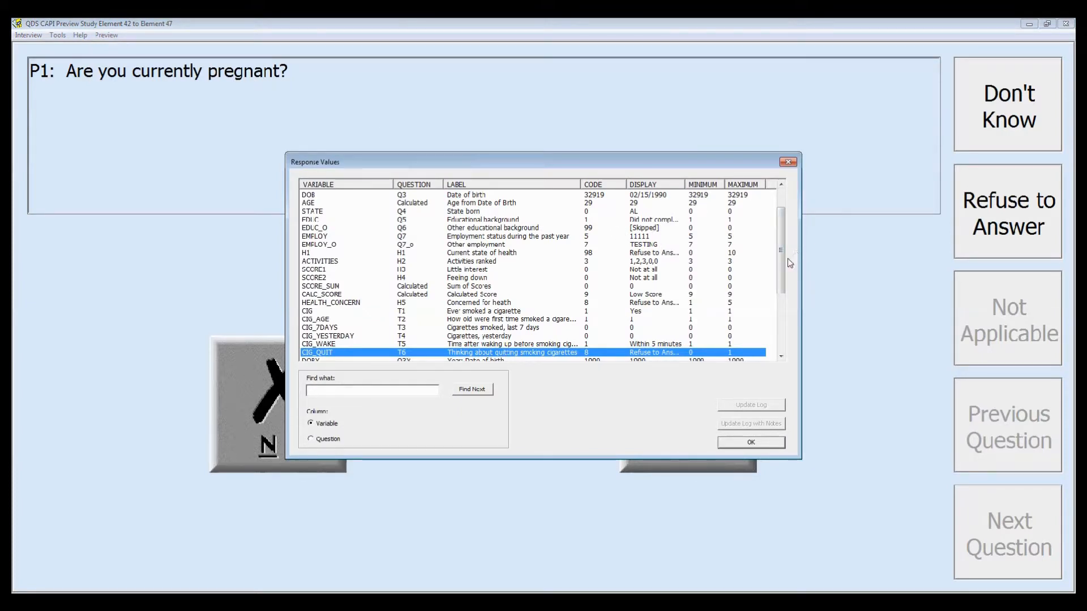
scroll(781, 258, "up", 1)
scroll(781, 258, "up", 1)
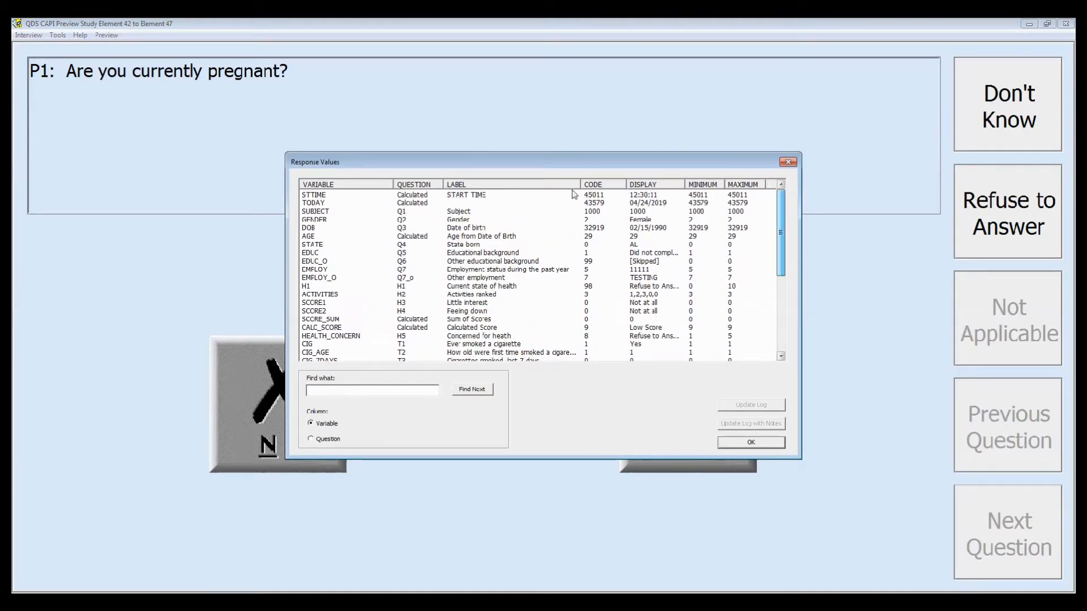
left_click(608, 222)
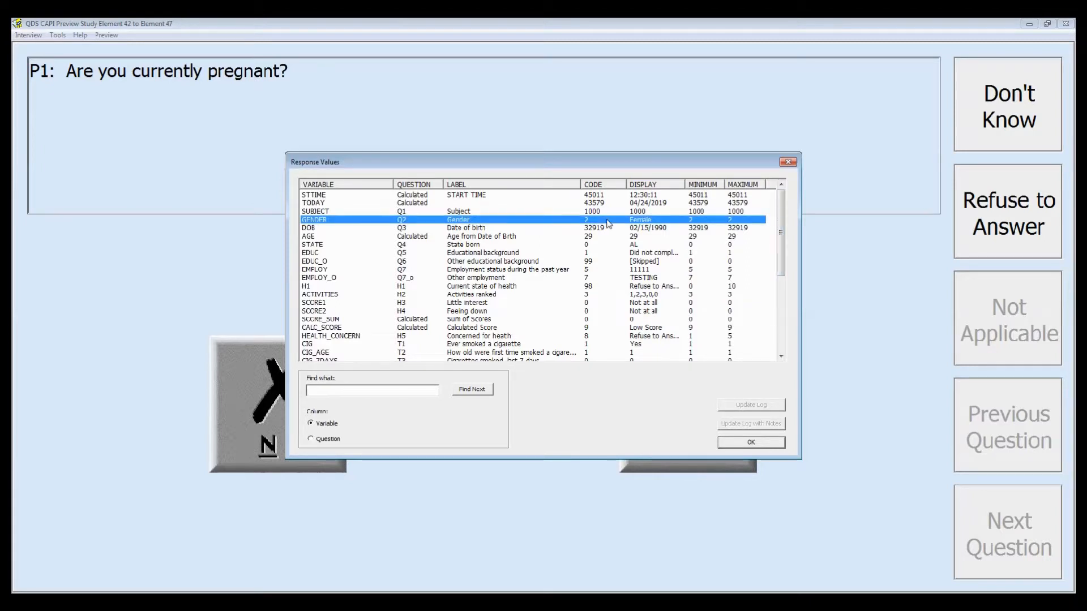
left_click(674, 227)
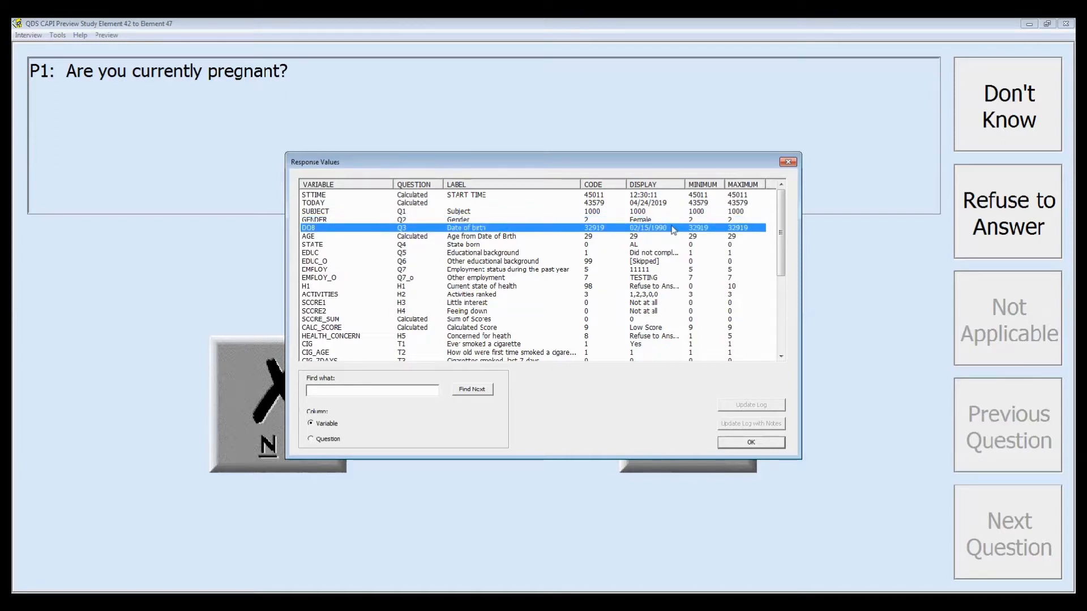
left_click(673, 235)
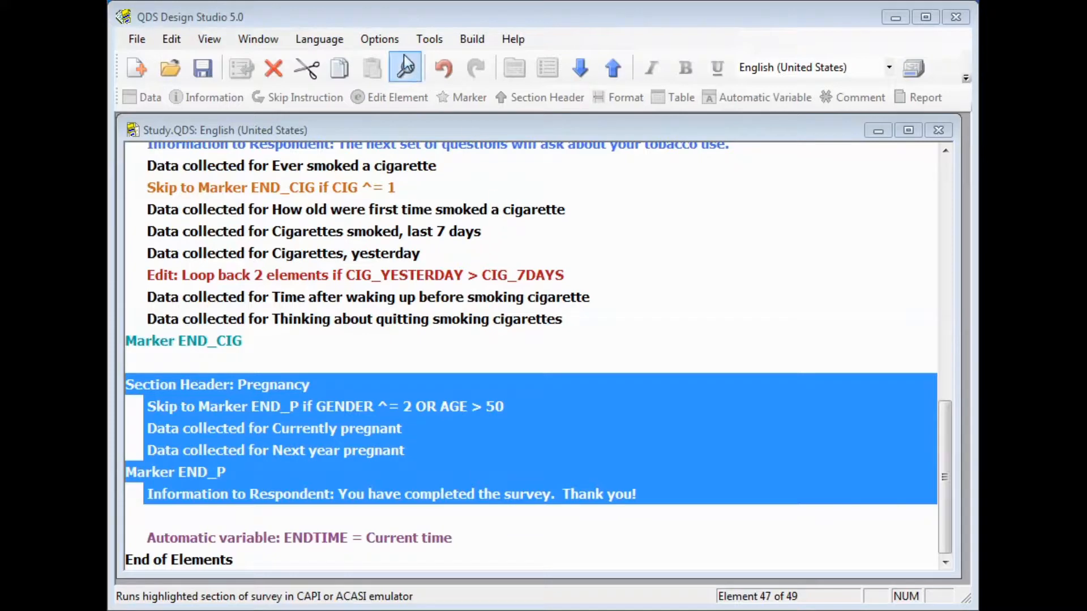
Set the preview options to ACASI mode, a preview interview date of 6/8/2019, and variable names appended to question text.
left_click(386, 40)
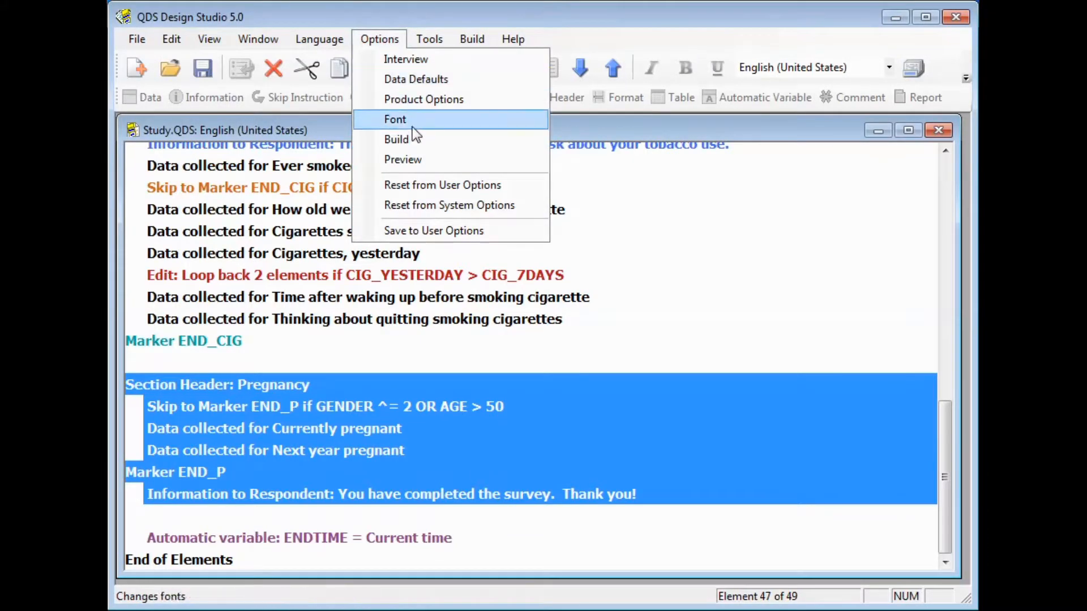
left_click(427, 163)
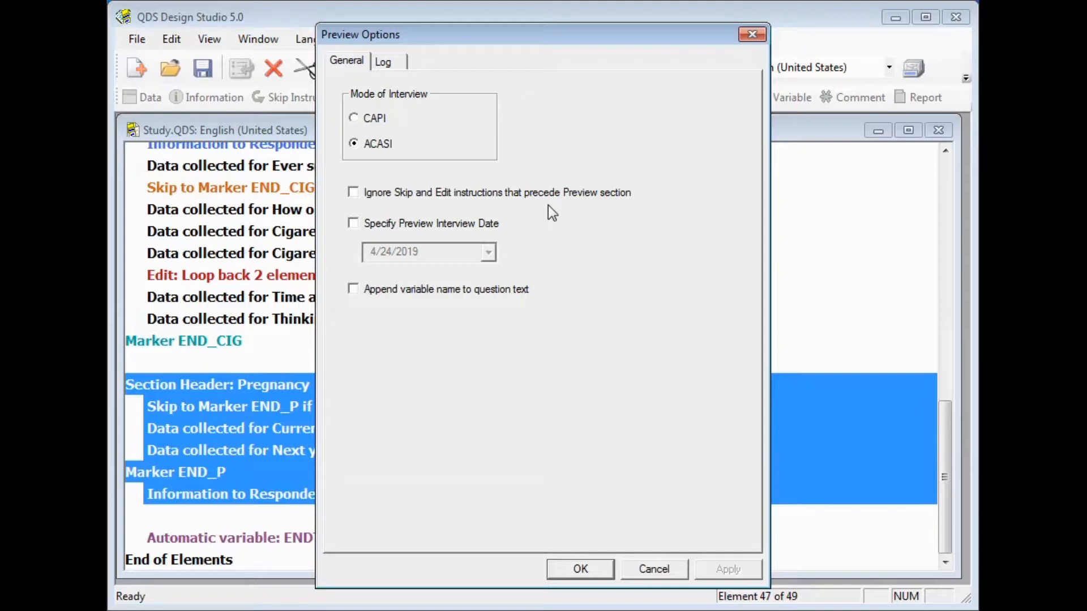
left_click(353, 224)
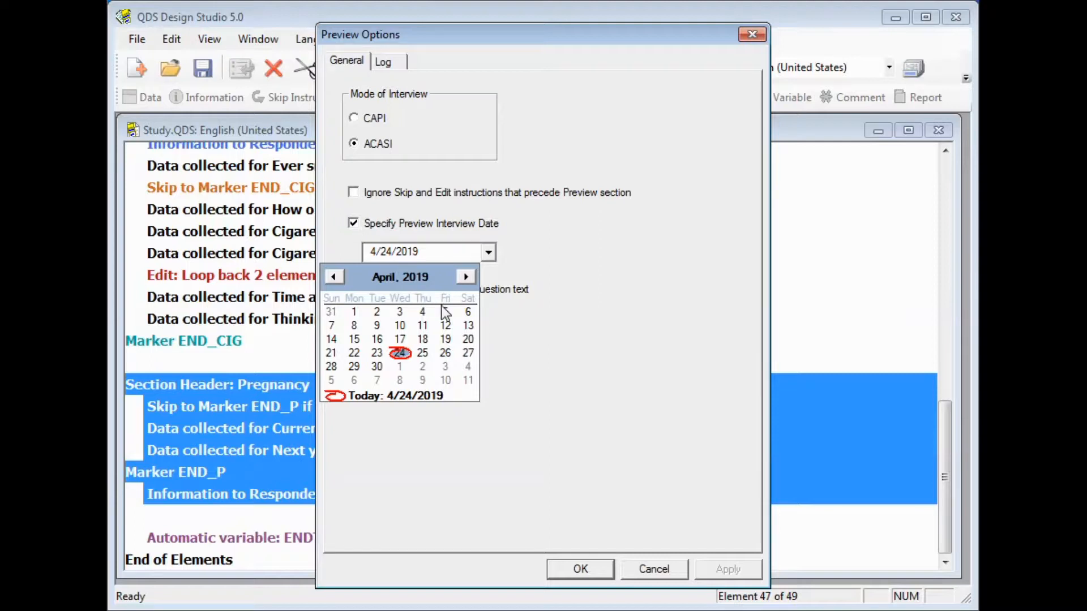
left_click(466, 276)
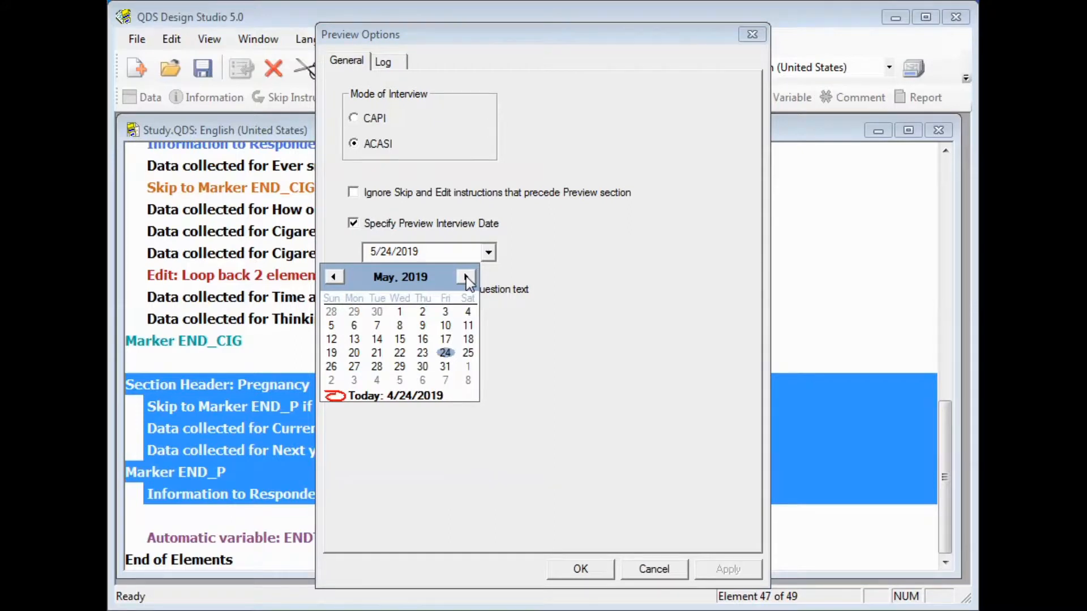
left_click(466, 276)
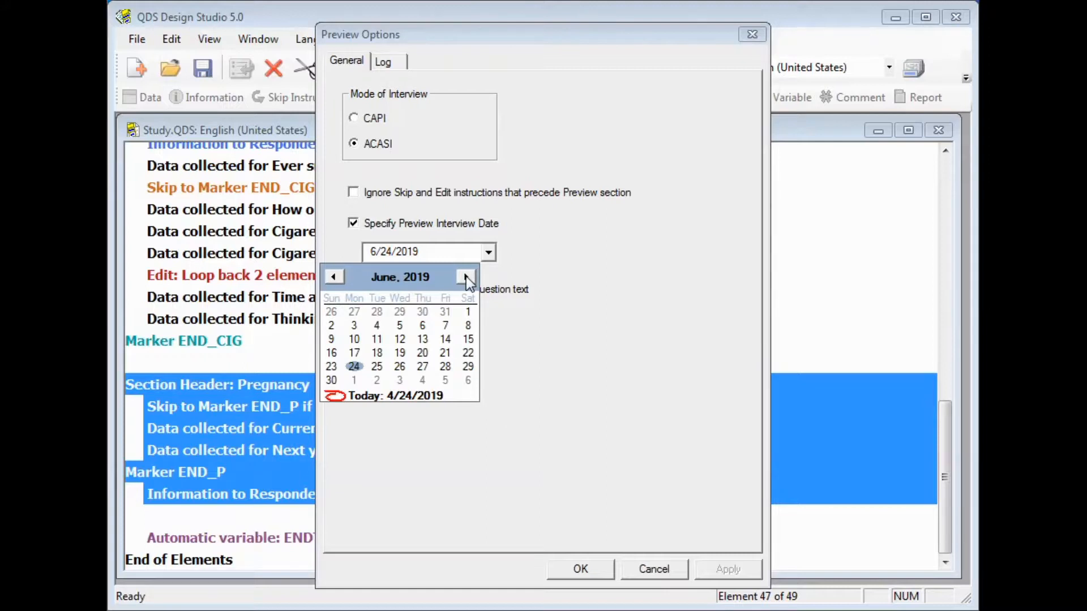
left_click(466, 326)
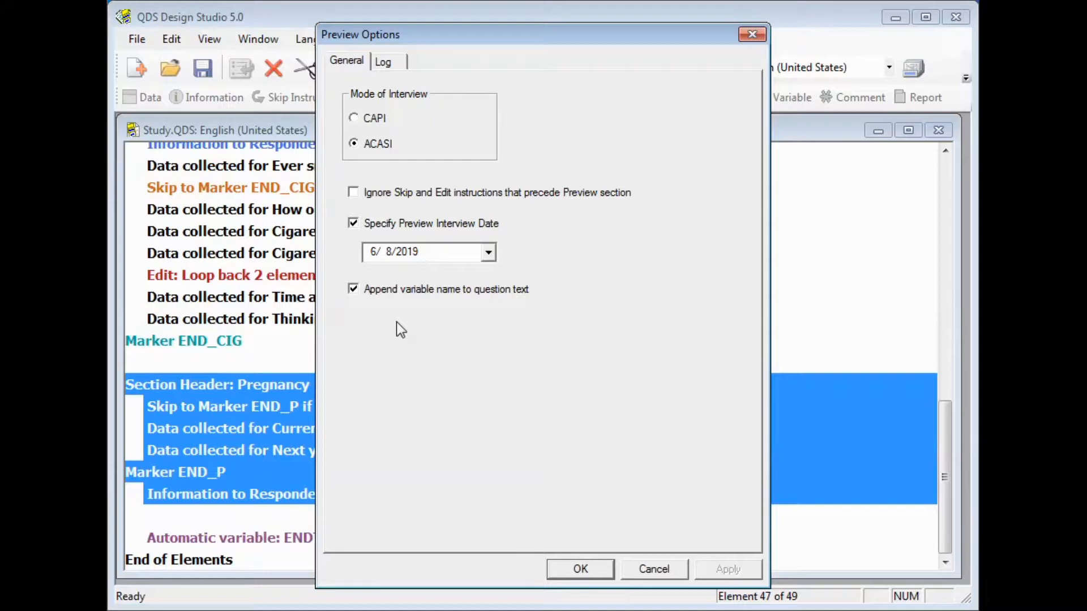
Enable the preview session log, track SCORE1, SCORE2, SCORE_SUM and CALC_SCORE, and start a new log under the existing test file name.
left_click(390, 63)
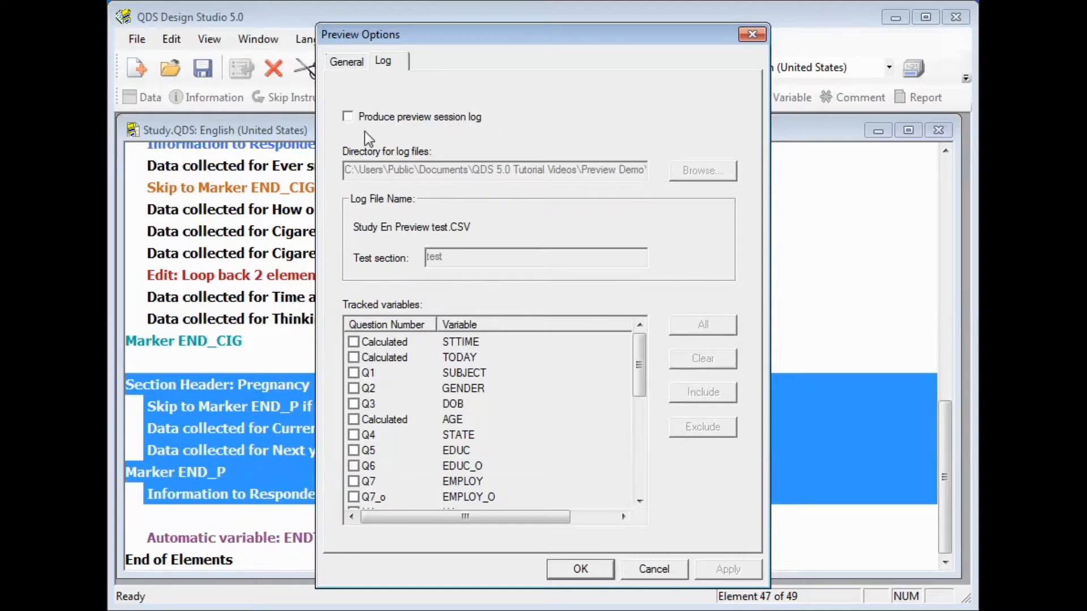
left_click(348, 118)
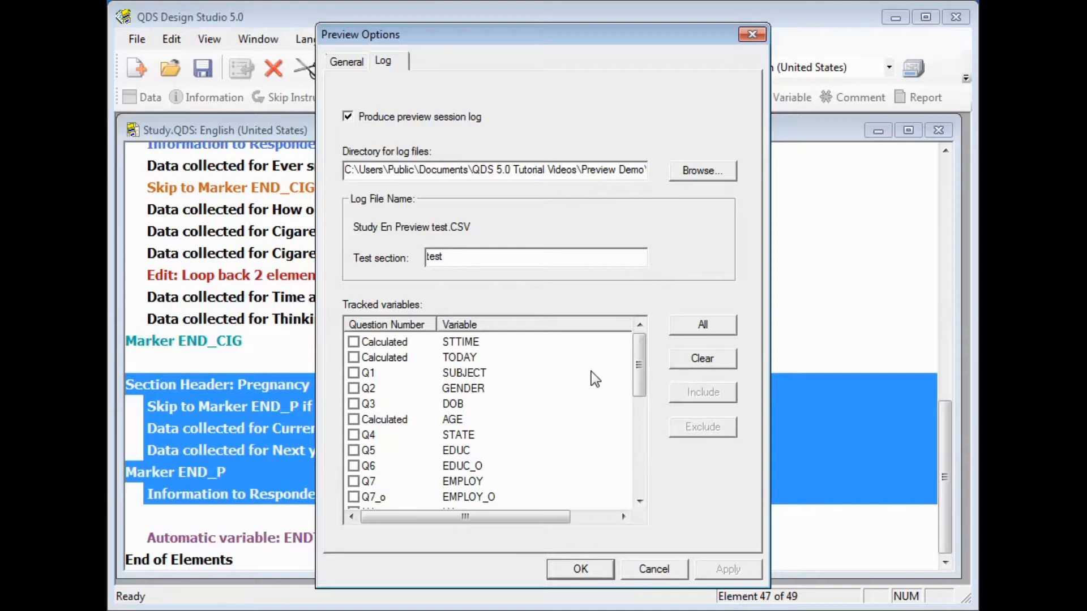
left_click(353, 373)
left_click(353, 357)
left_click_drag(638, 372, 650, 439)
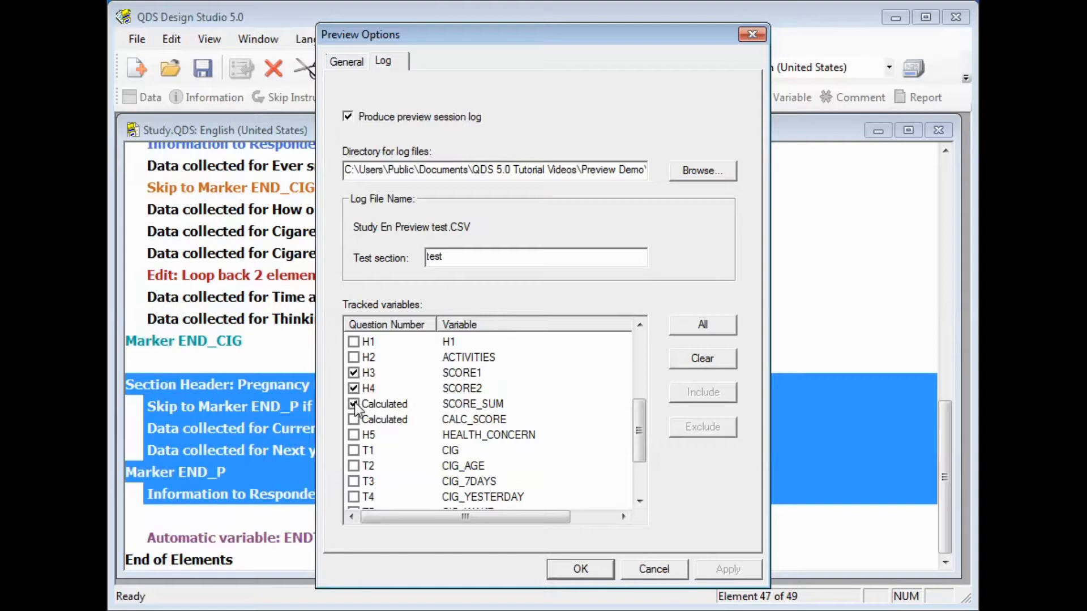
left_click(354, 420)
left_click(569, 571)
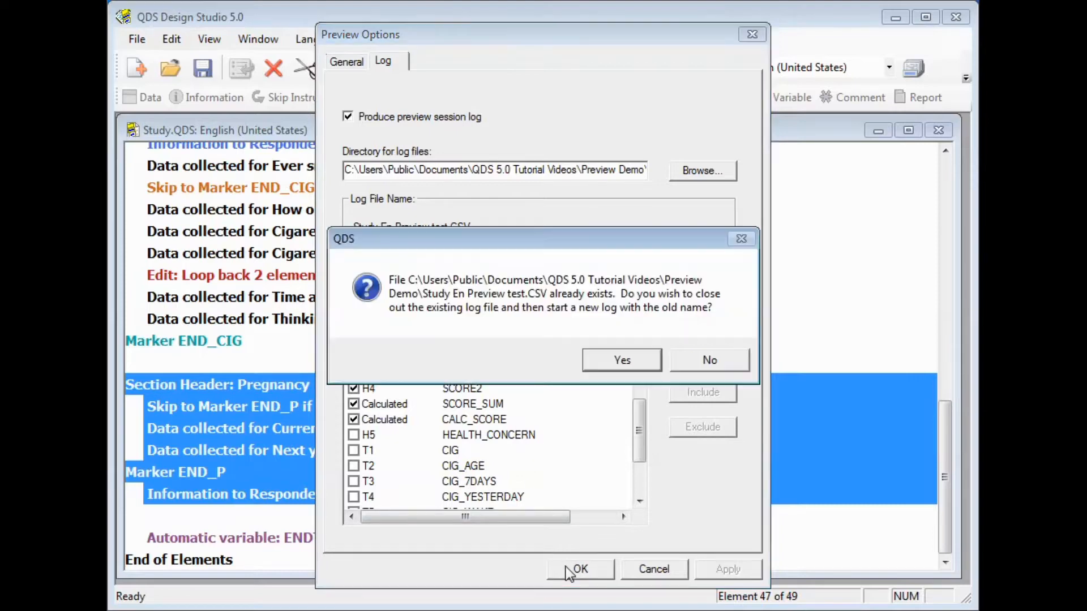
left_click(646, 365)
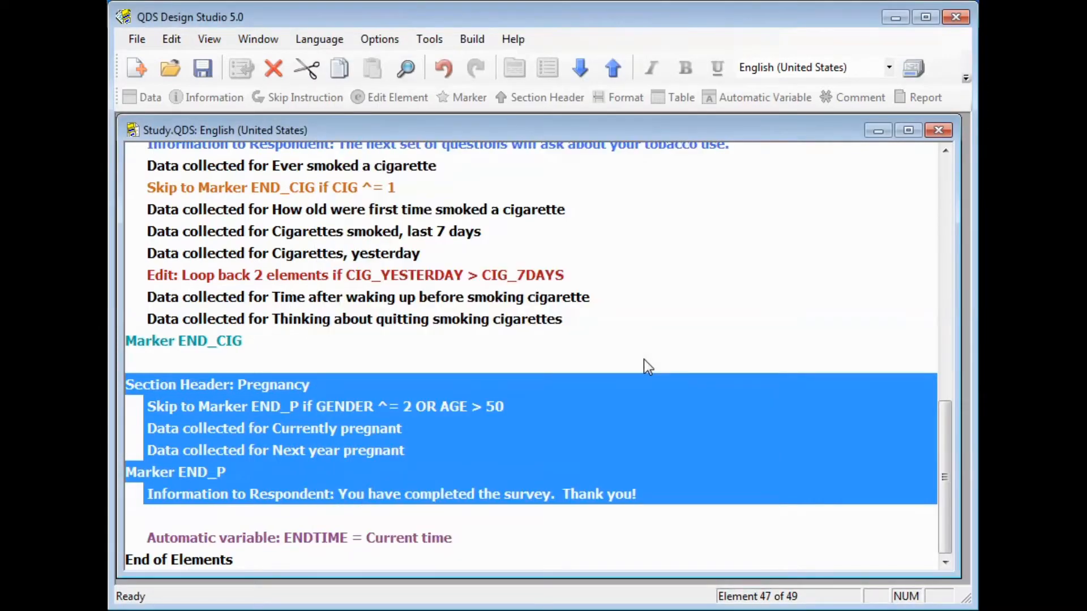
Preview the elements from Items for Score Calculations through Concerned for health, answering Not at all to SCORE1 and SCORE2.
scroll(645, 365, "up", 5)
left_click(376, 428)
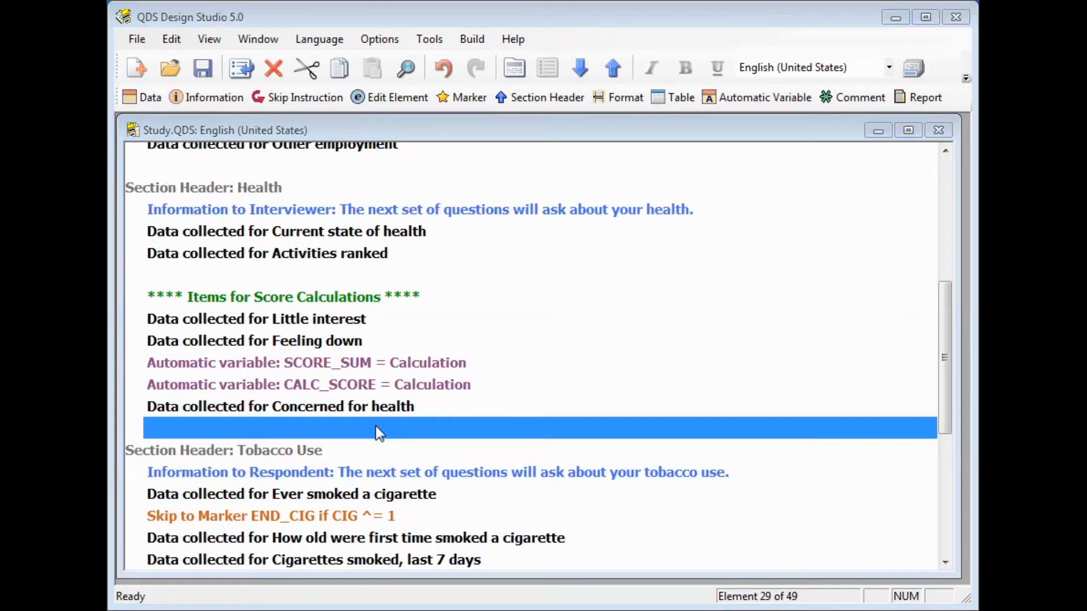
left_click(392, 296, "shift")
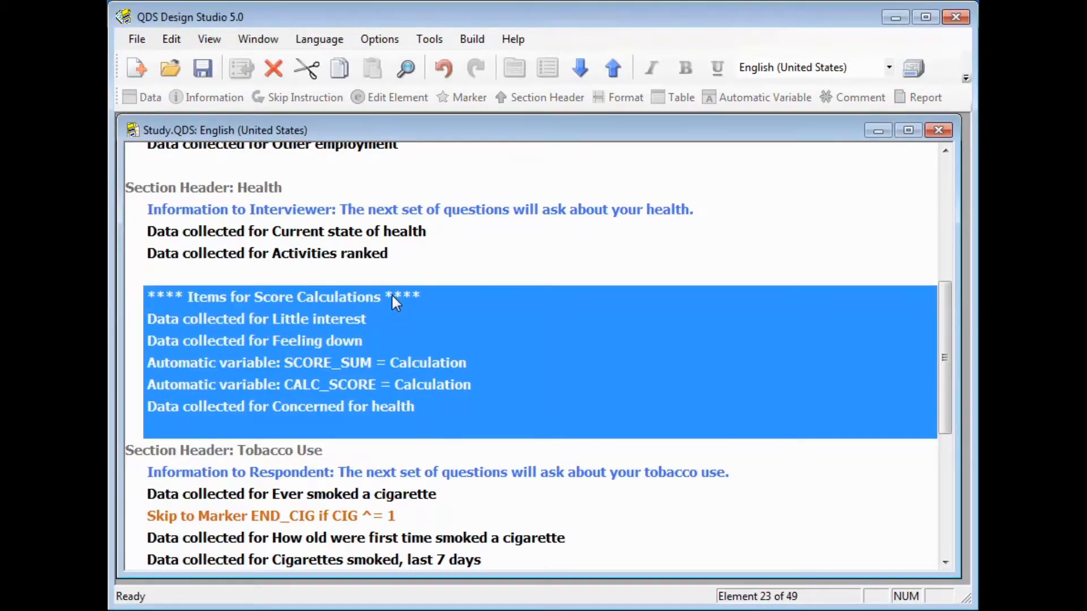
left_click(428, 41)
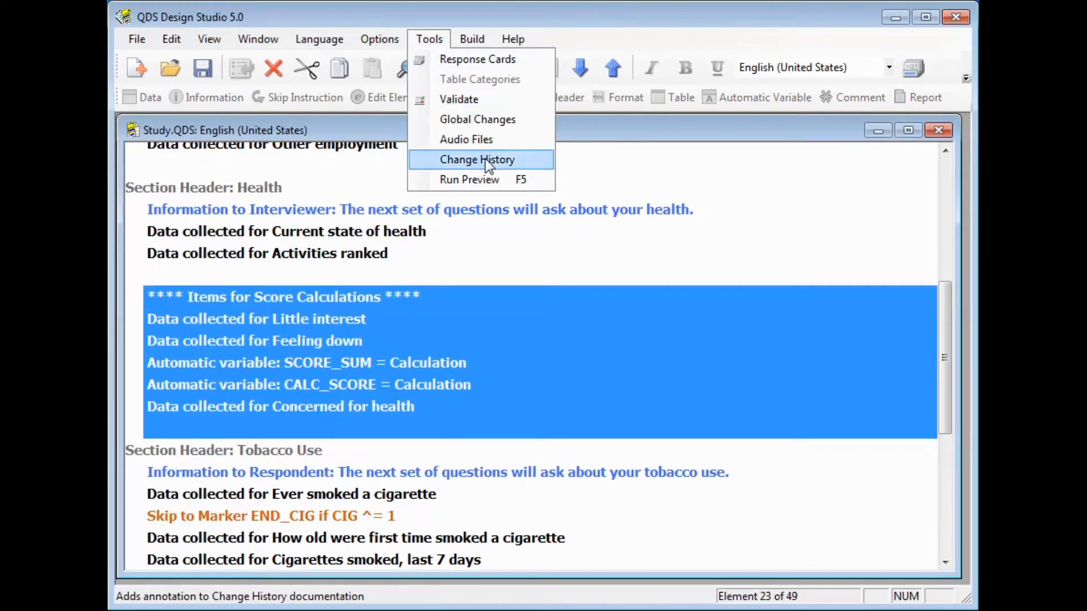
left_click(481, 180)
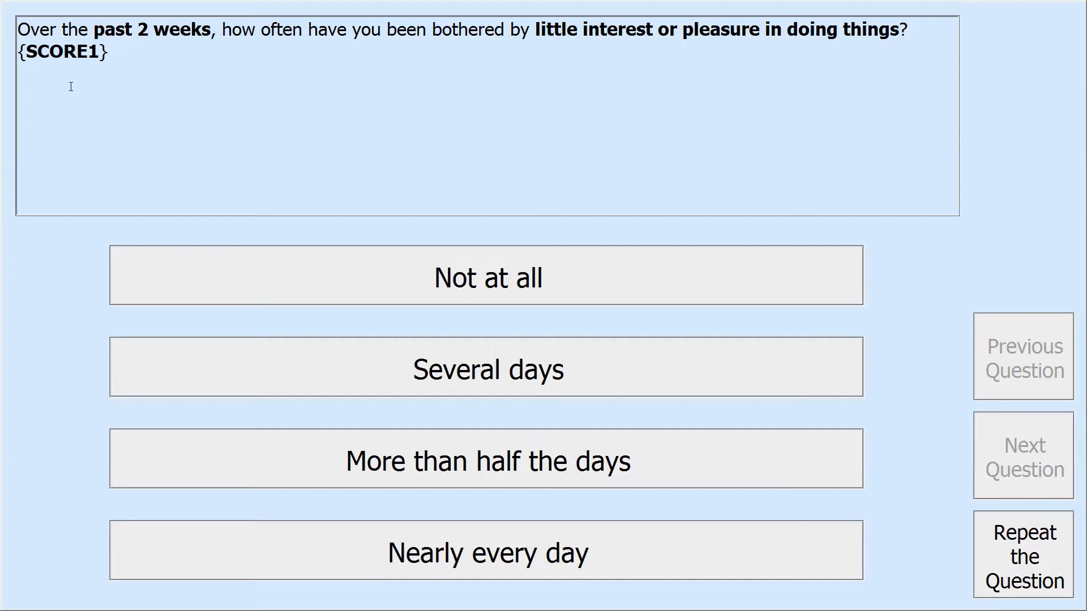
left_click(719, 285)
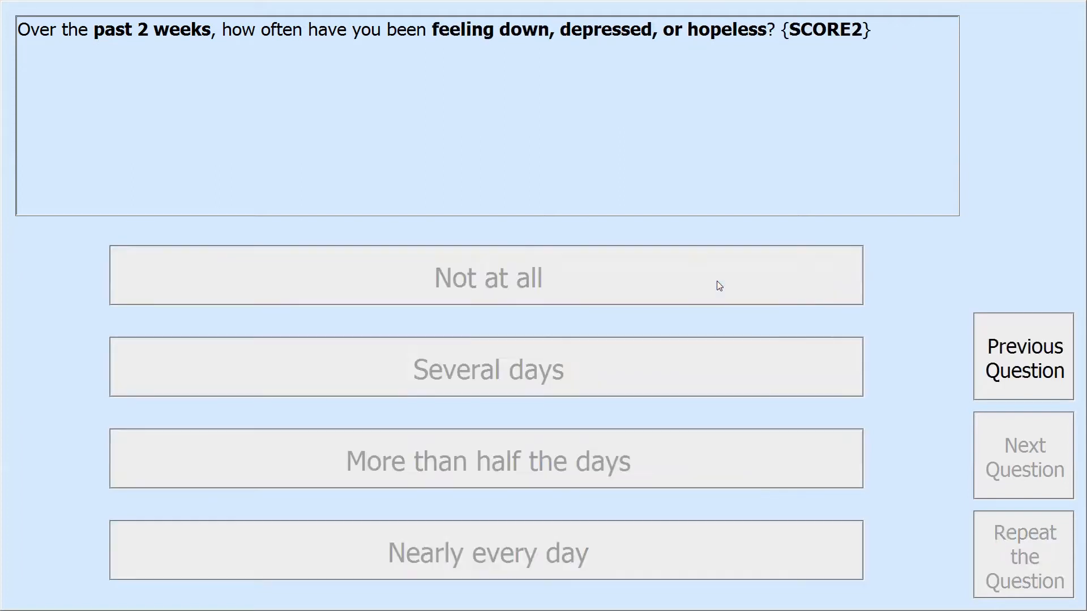
left_click(719, 286)
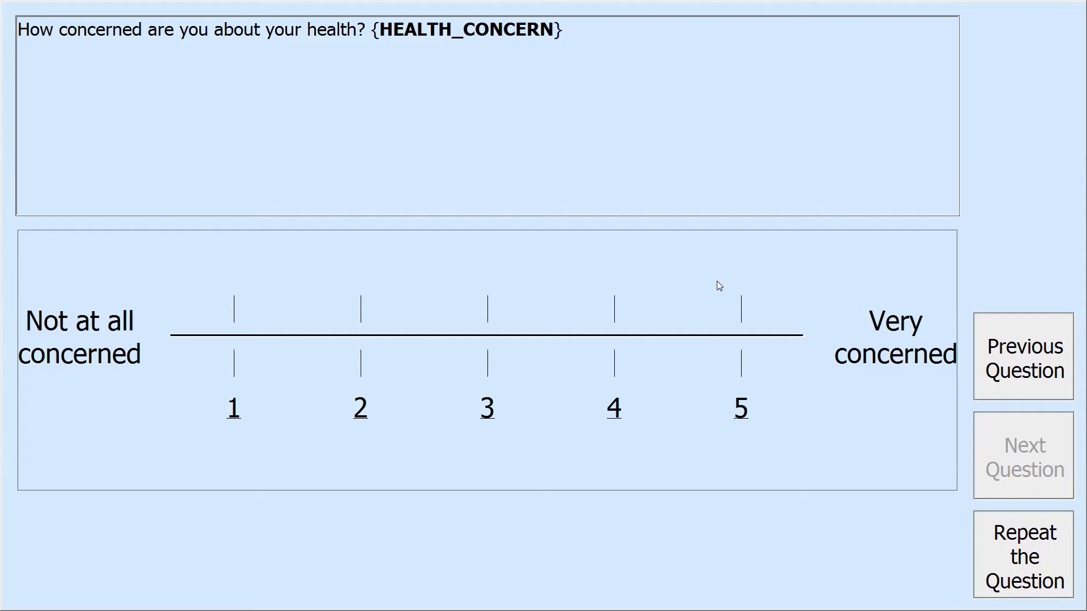
Open the response values during the preview and check the SCORE1, SCORE2, SCORE_SUM and CALC_SCORE entries.
key("F11")
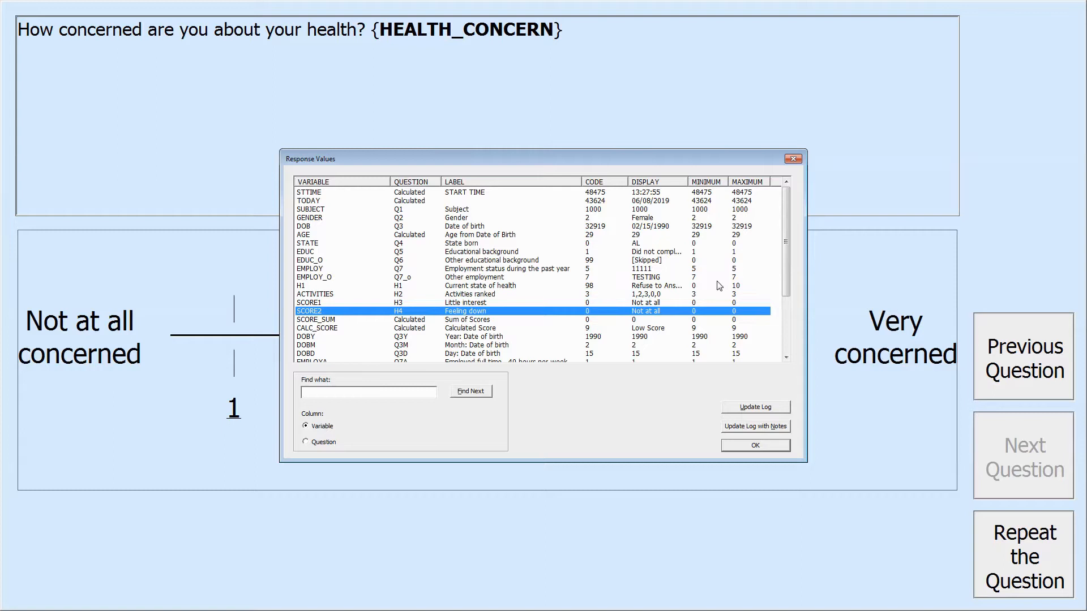
left_click(696, 303)
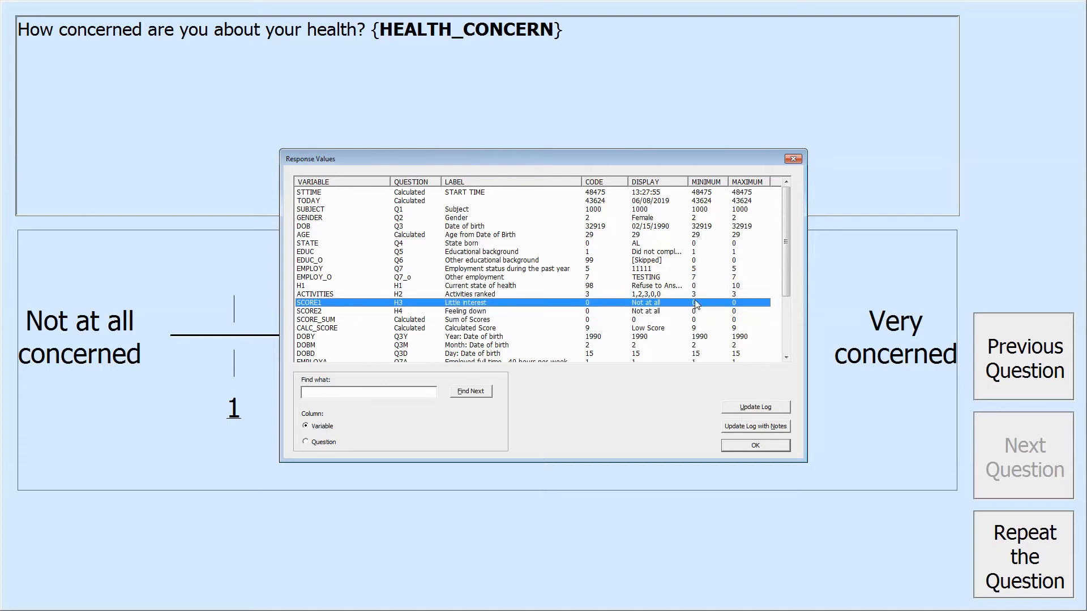
key("Down")
key("Down")
key("Down")
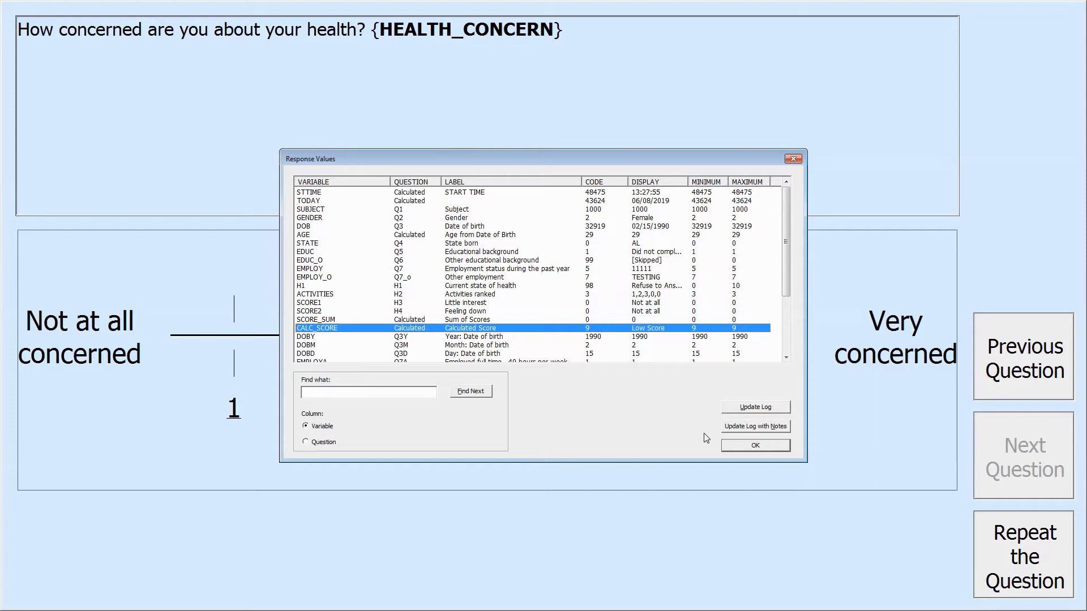
Add the current response values to the log with the note "Not at all responses" and close the response values.
left_click(771, 432)
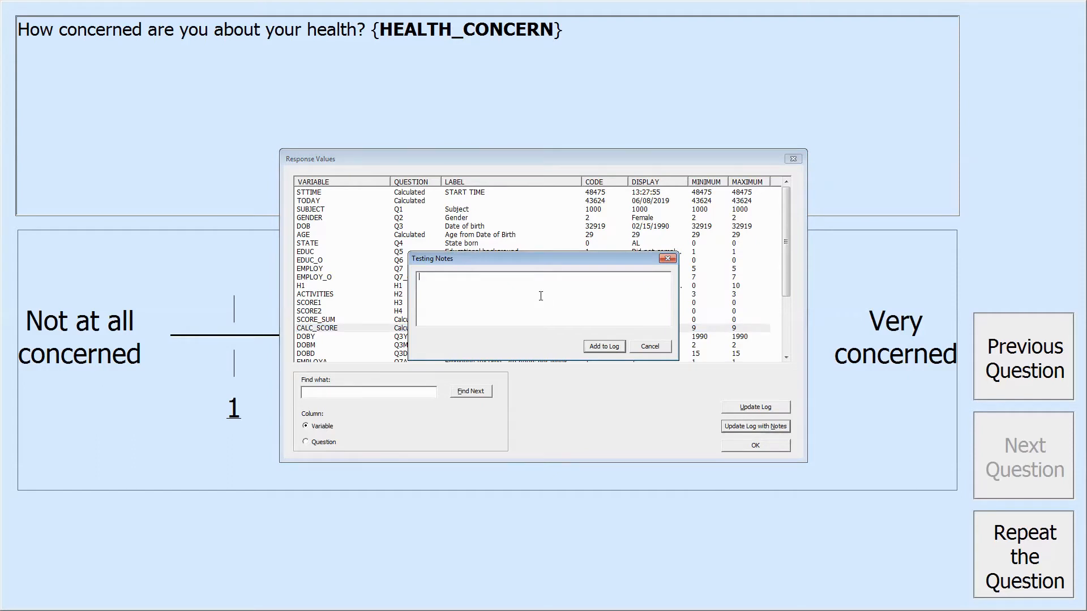
type("Not at all responses")
left_click(608, 347)
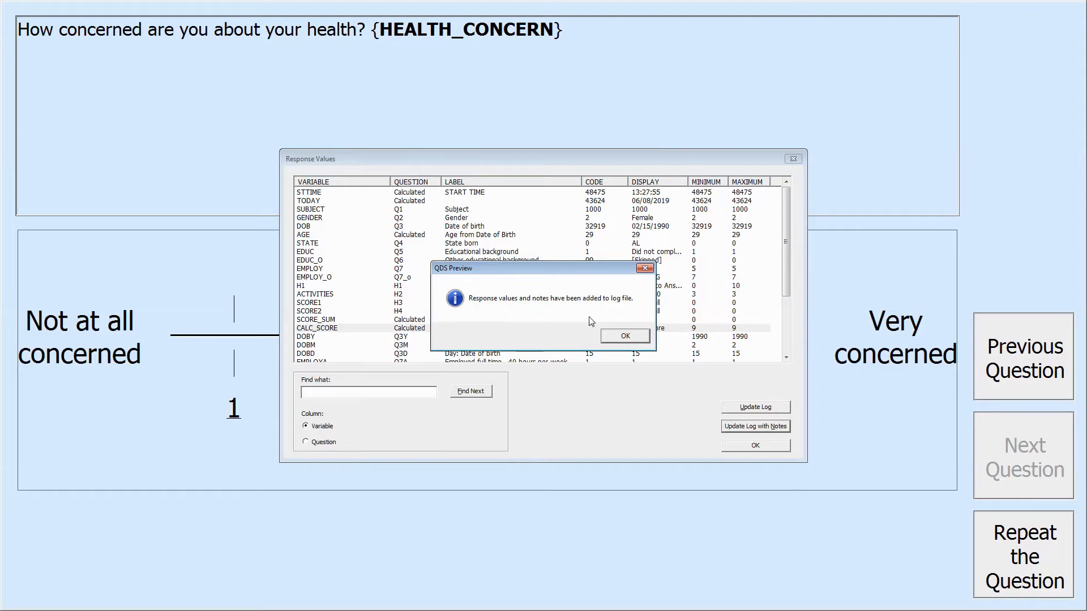
left_click(622, 336)
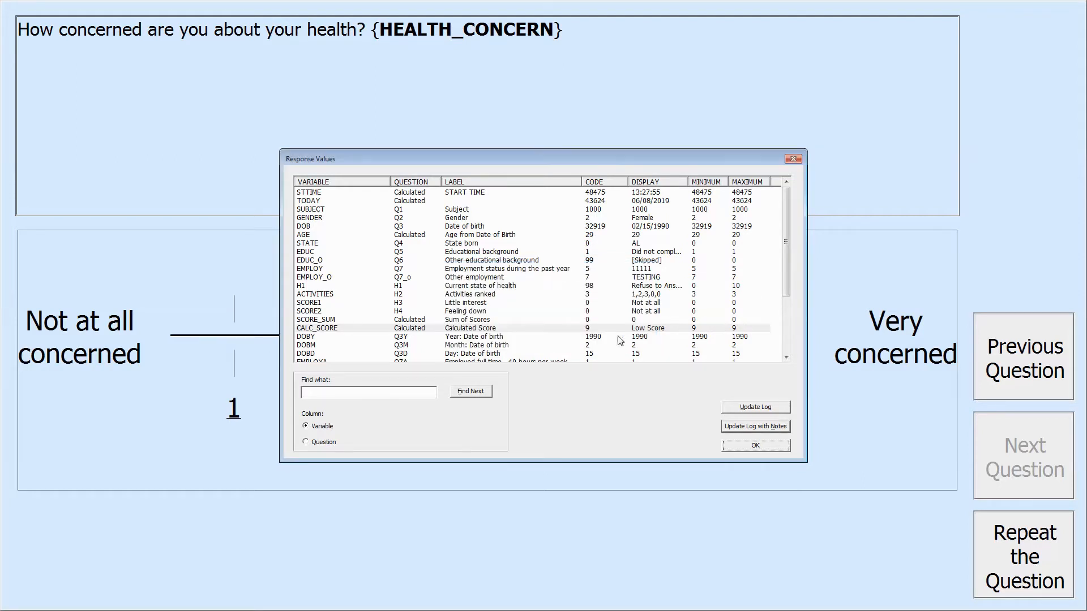
left_click(753, 444)
Go back to SCORE1, answer Nearly every day to both score questions, and add the response values to the log.
left_click(1016, 381)
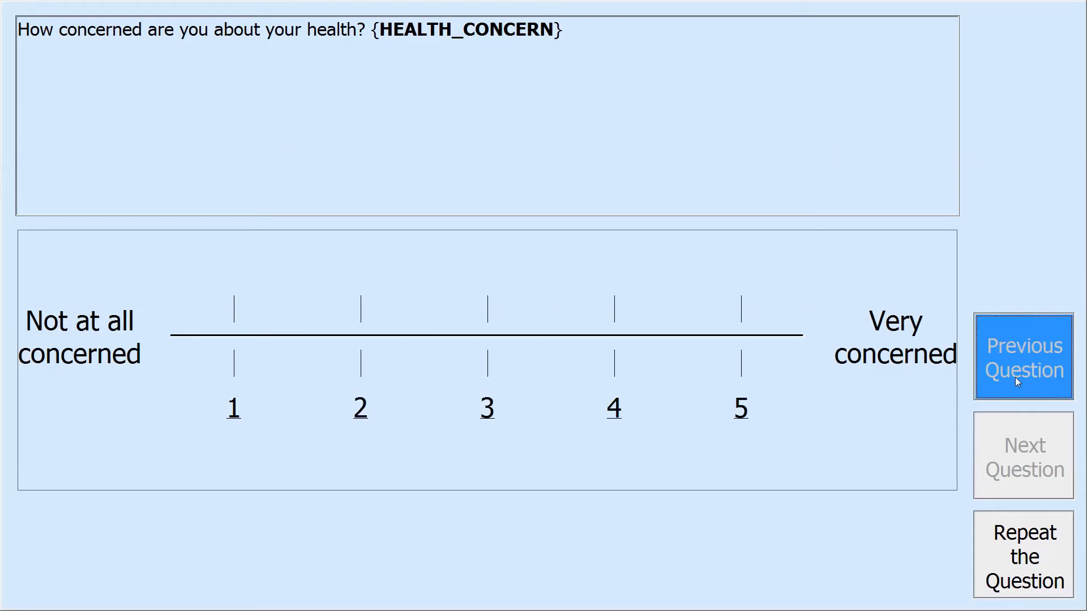
left_click(1014, 377)
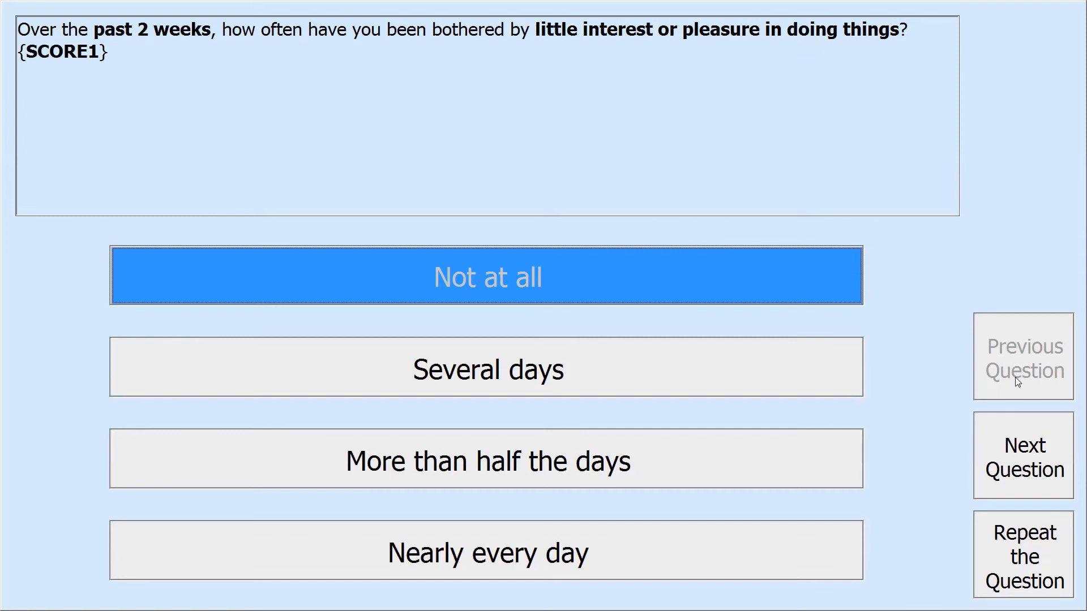
left_click(544, 533)
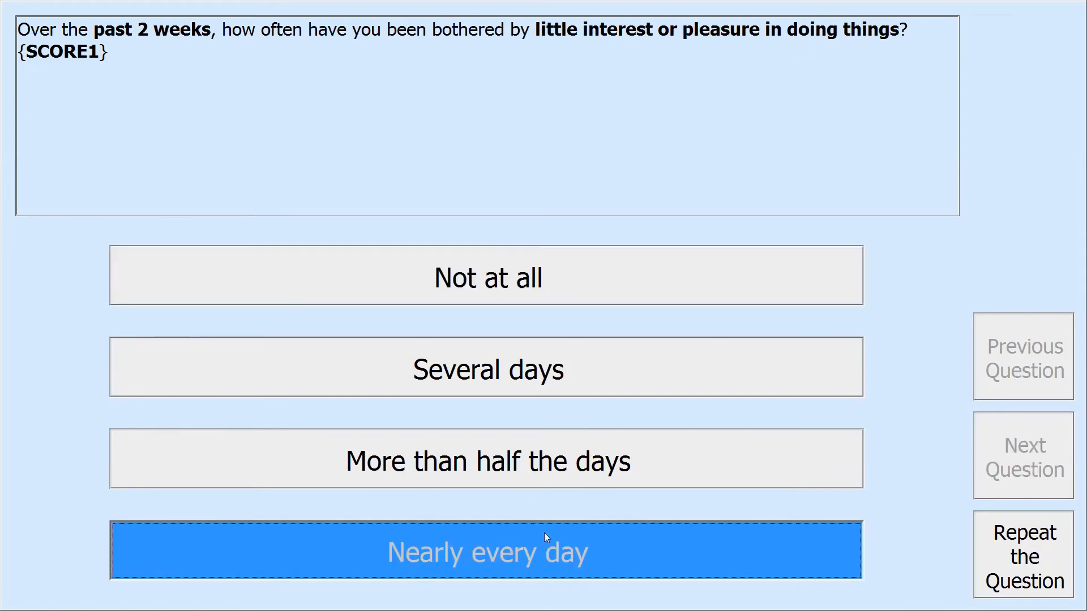
left_click(546, 538)
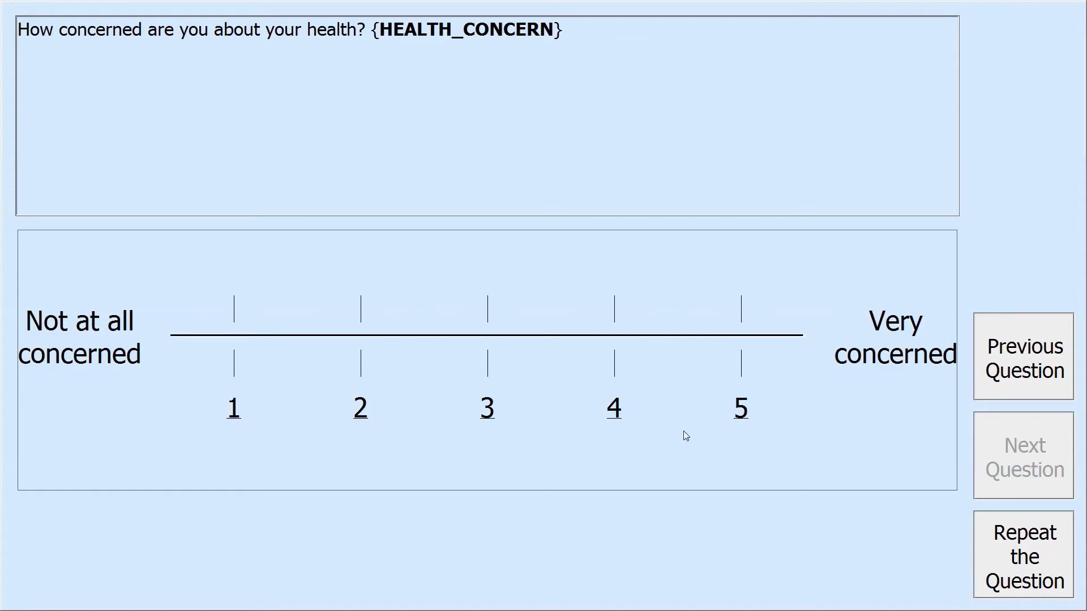
key("ctrl+l")
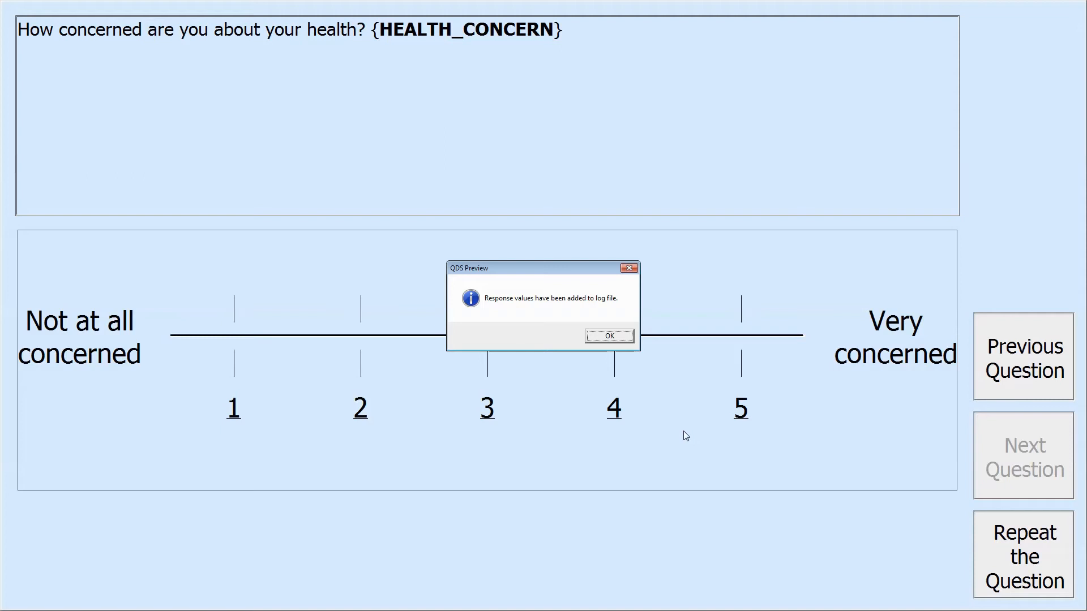
left_click(610, 336)
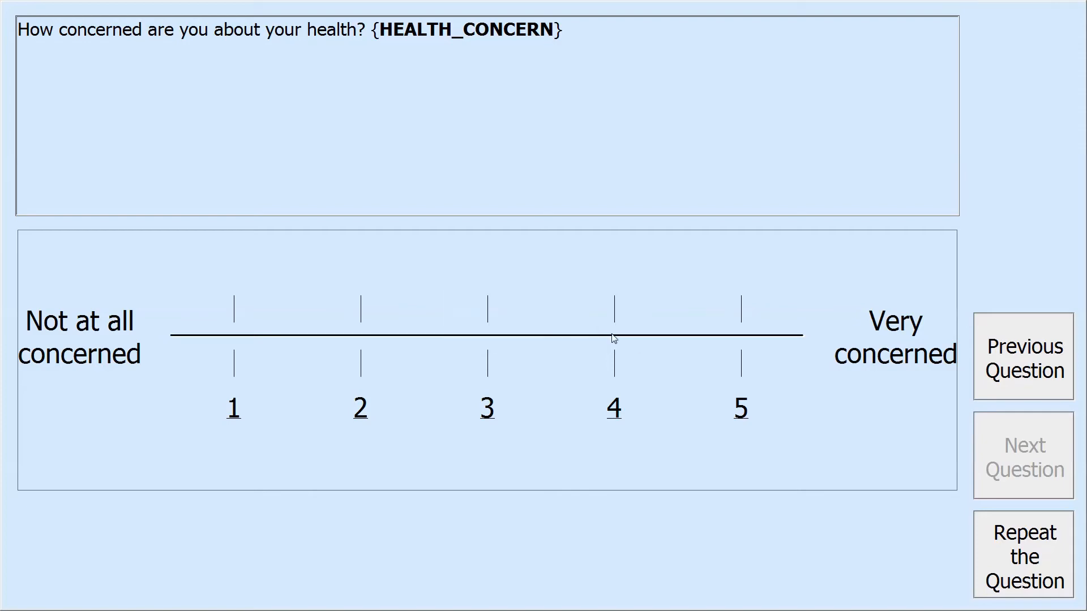
Go back to SCORE1, answer Several days there and Not at all for SCORE2, and log the response values.
left_click(1029, 378)
left_click(1029, 378)
left_click(548, 376)
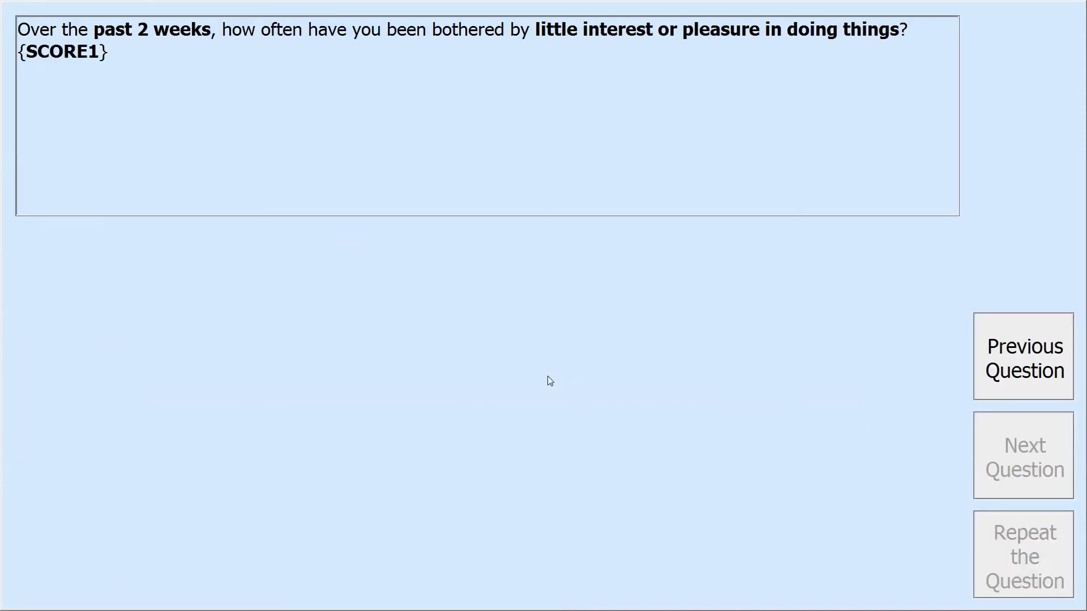
left_click(541, 278)
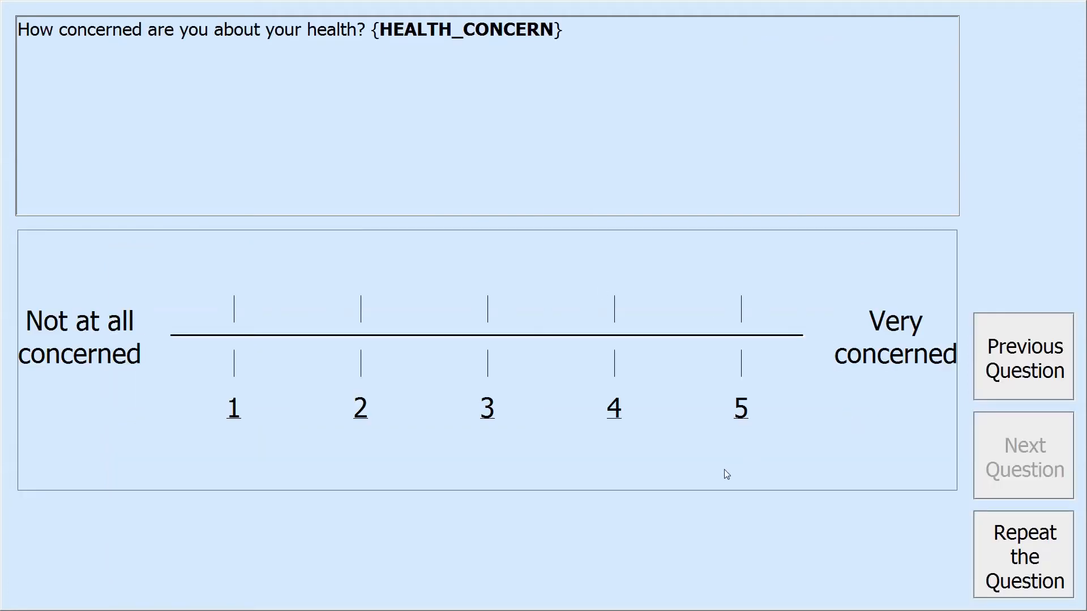
key("ctrl+l")
left_click(600, 337)
Change the SCORE1 answer to Nearly every day, answer Not at all for SCORE2, and log the response values.
left_click(1019, 377)
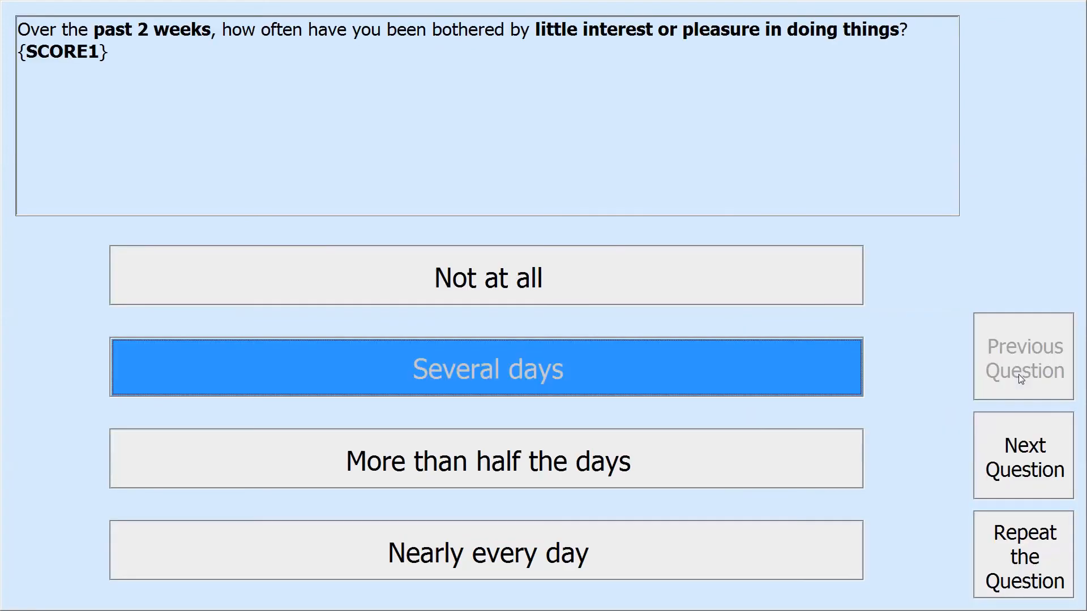
left_click(624, 548)
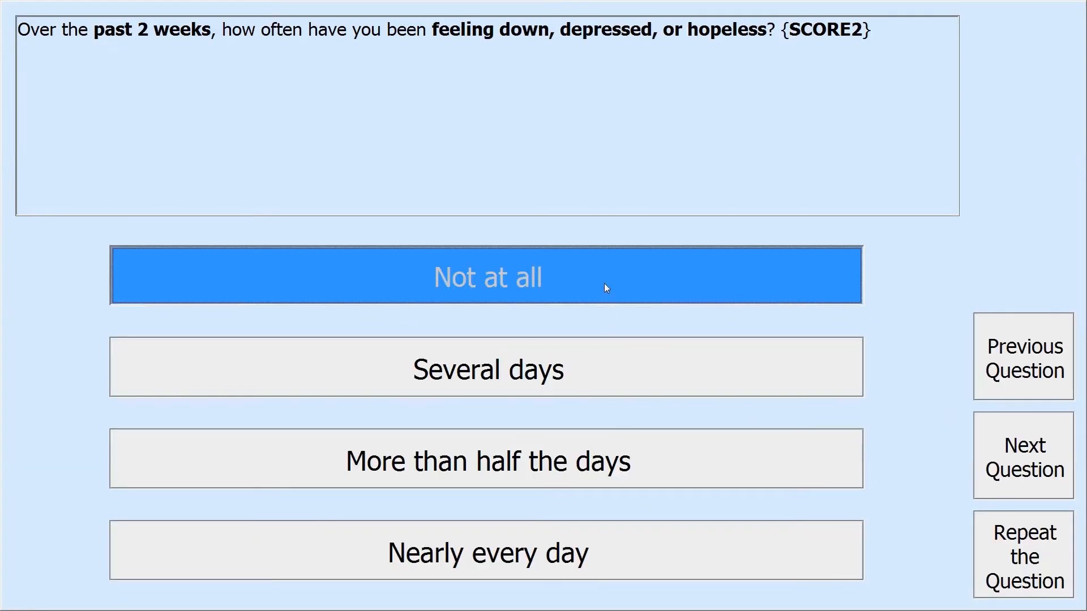
left_click(604, 283)
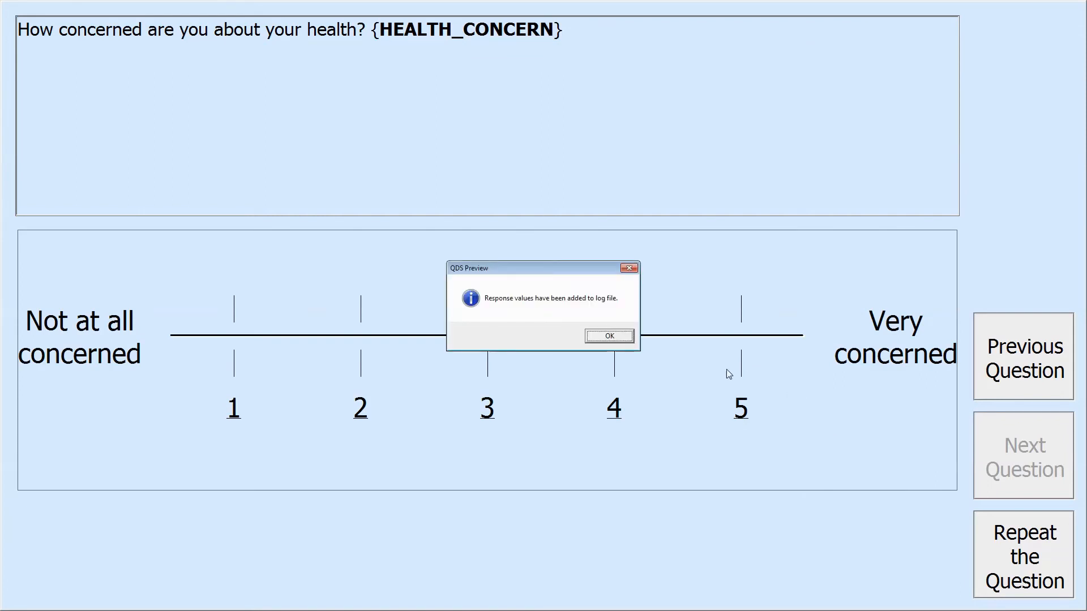
left_click(609, 336)
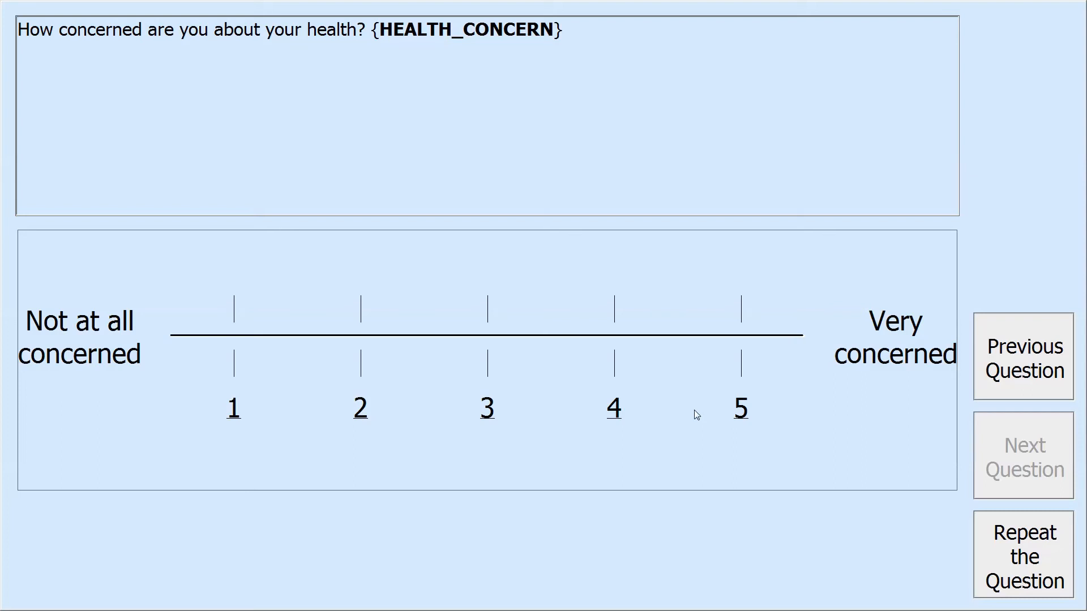
Terminate the preview interview from the HEALTH_CONCERN question.
key("Escape")
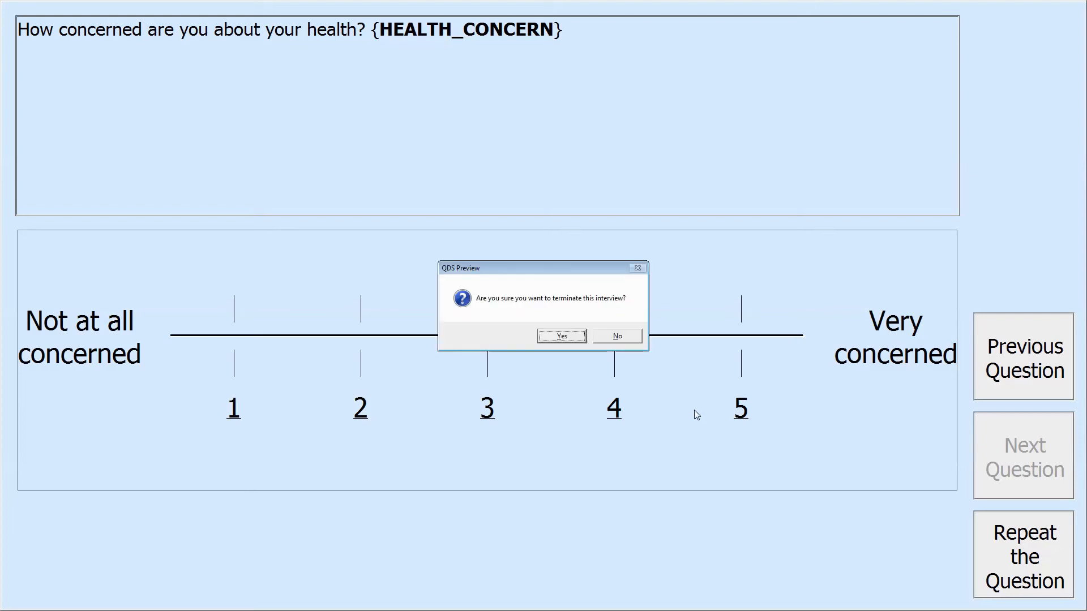